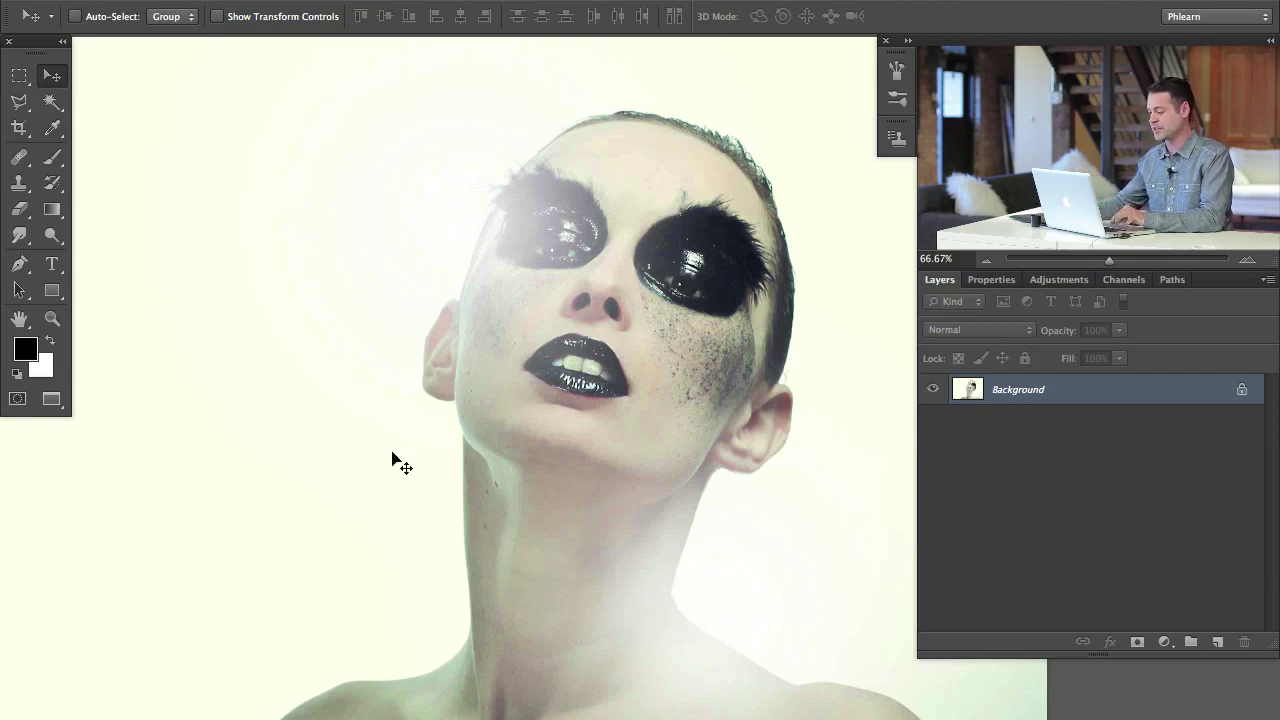
- Pan the portrait slightly and zoom in to 100% on the face
{"action": "left_click_drag", "start_coordinate": [697, 393], "coordinate": [674, 403]}
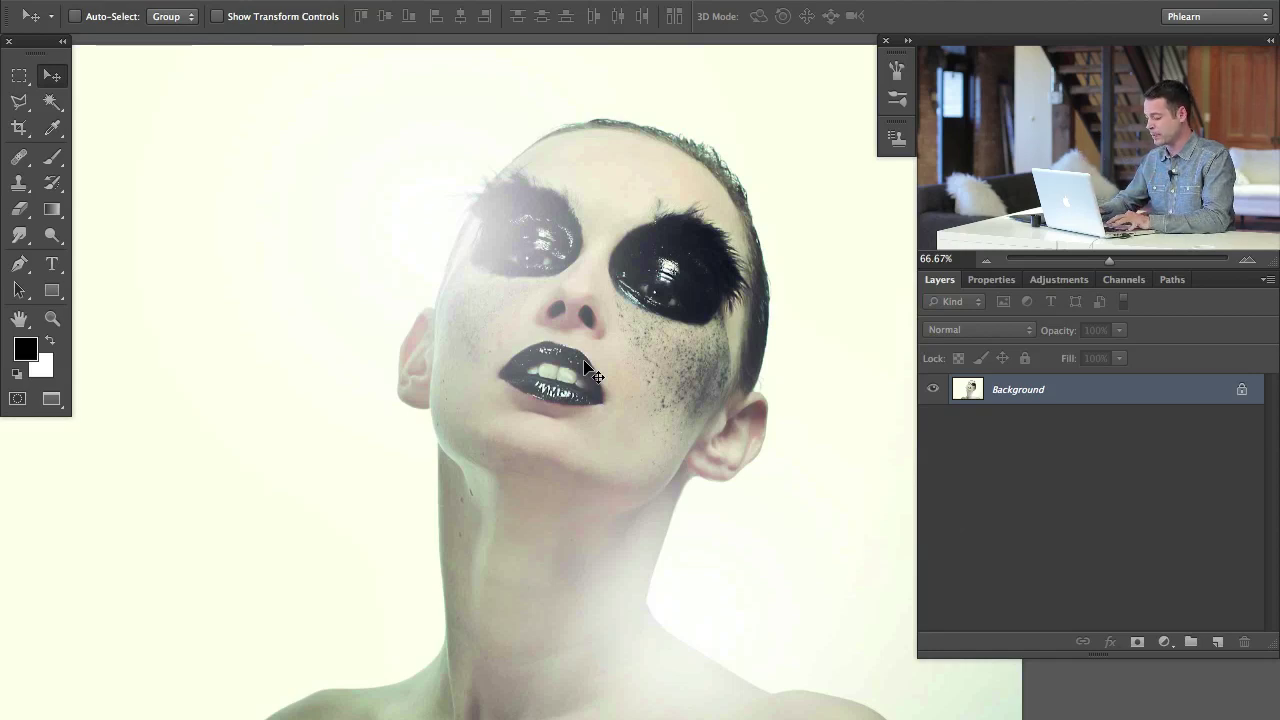
{"action": "scroll", "coordinate": [585, 363], "scroll_direction": "up", "scroll_amount": 1}
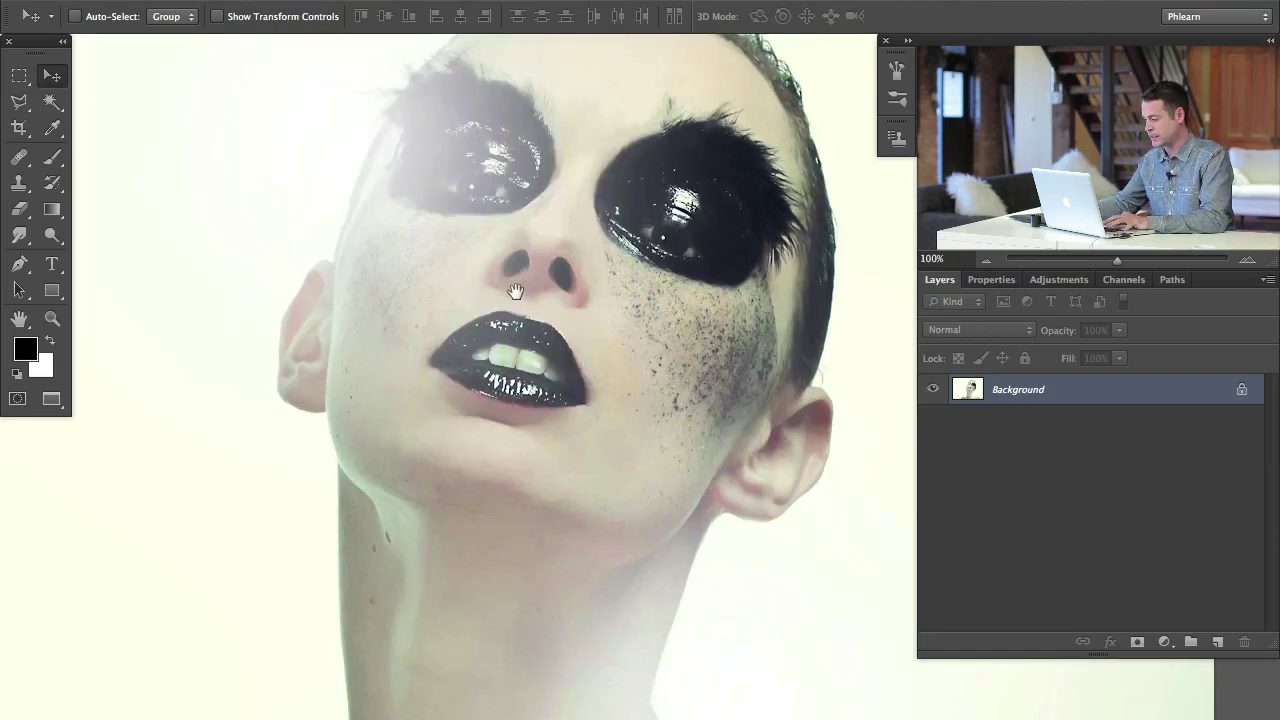
{"action": "scroll", "coordinate": [700, 378], "scroll_direction": "up", "scroll_amount": 3}
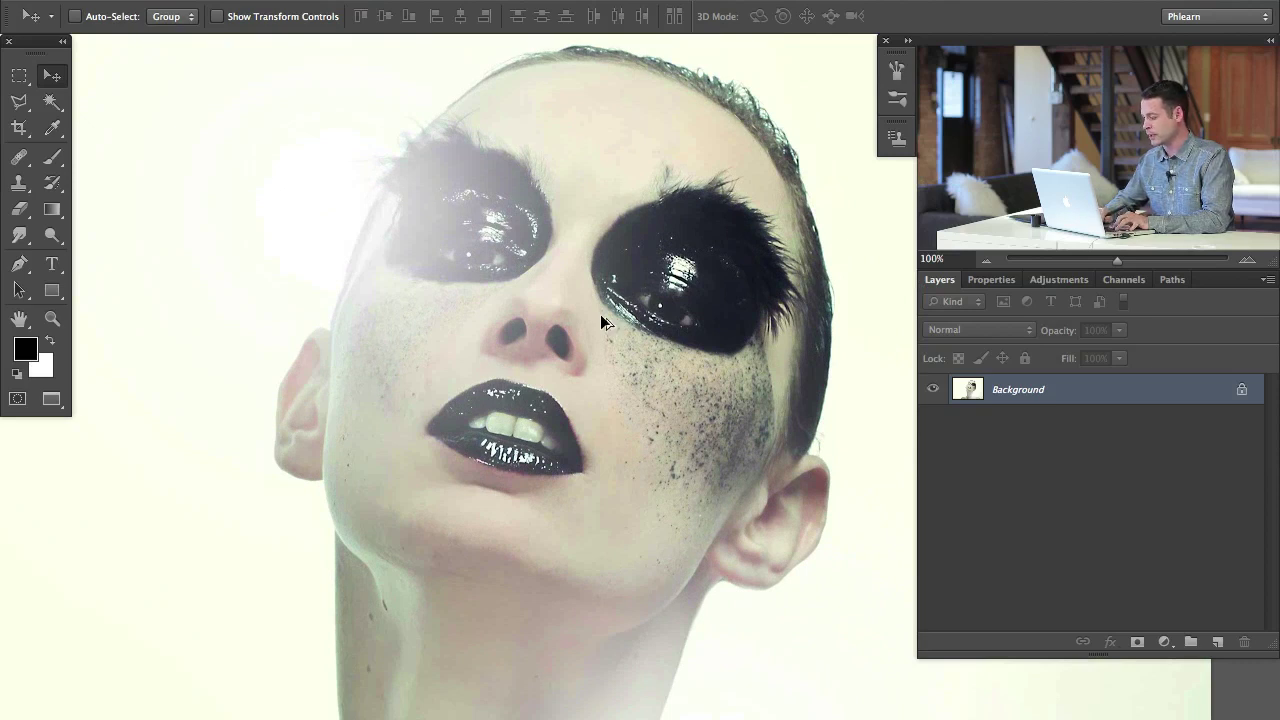
- Add a temporary layer and set up a tiny red brush for sketching
{"action": "key", "text": "ctrl+shift+alt+n"}
{"action": "key", "text": "b"}
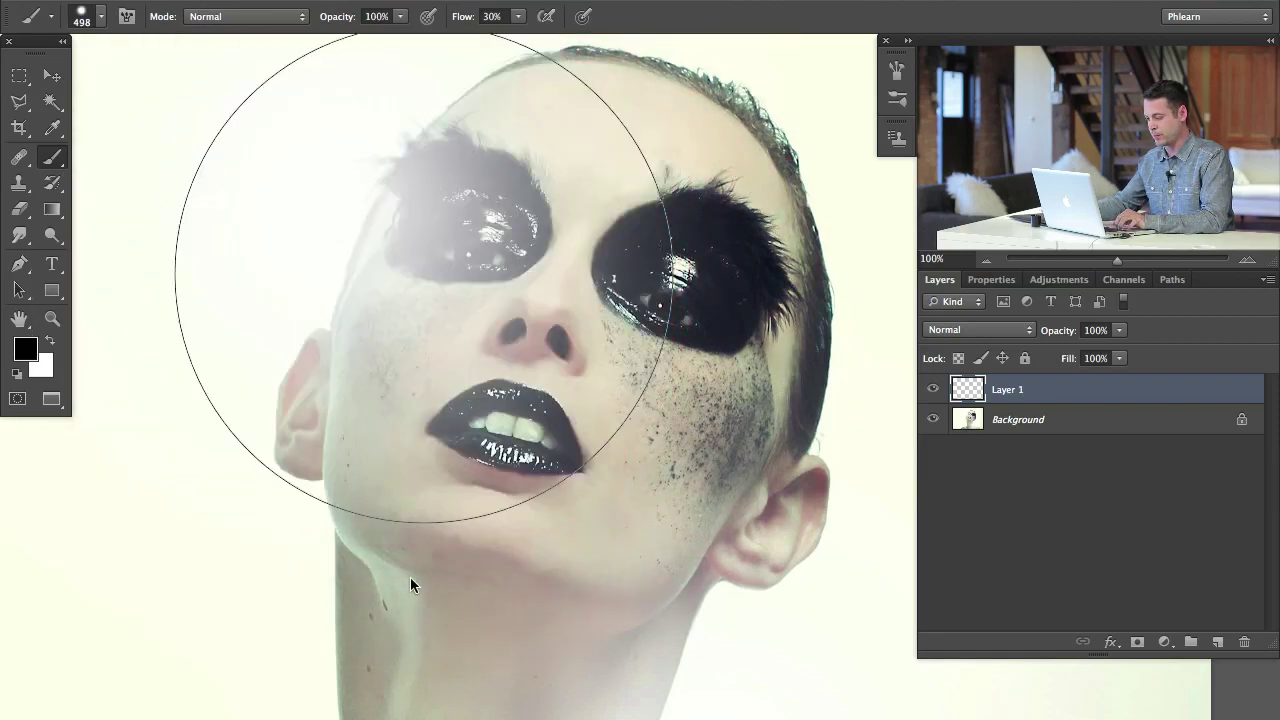
{"action": "mouse_move", "coordinate": [449, 343]}
{"action": "left_mouse_down"}
{"action": "mouse_move", "coordinate": [155, 402]}
{"action": "mouse_move", "coordinate": [171, 361]}
{"action": "left_mouse_up"}
{"action": "left_click", "coordinate": [25, 347]}
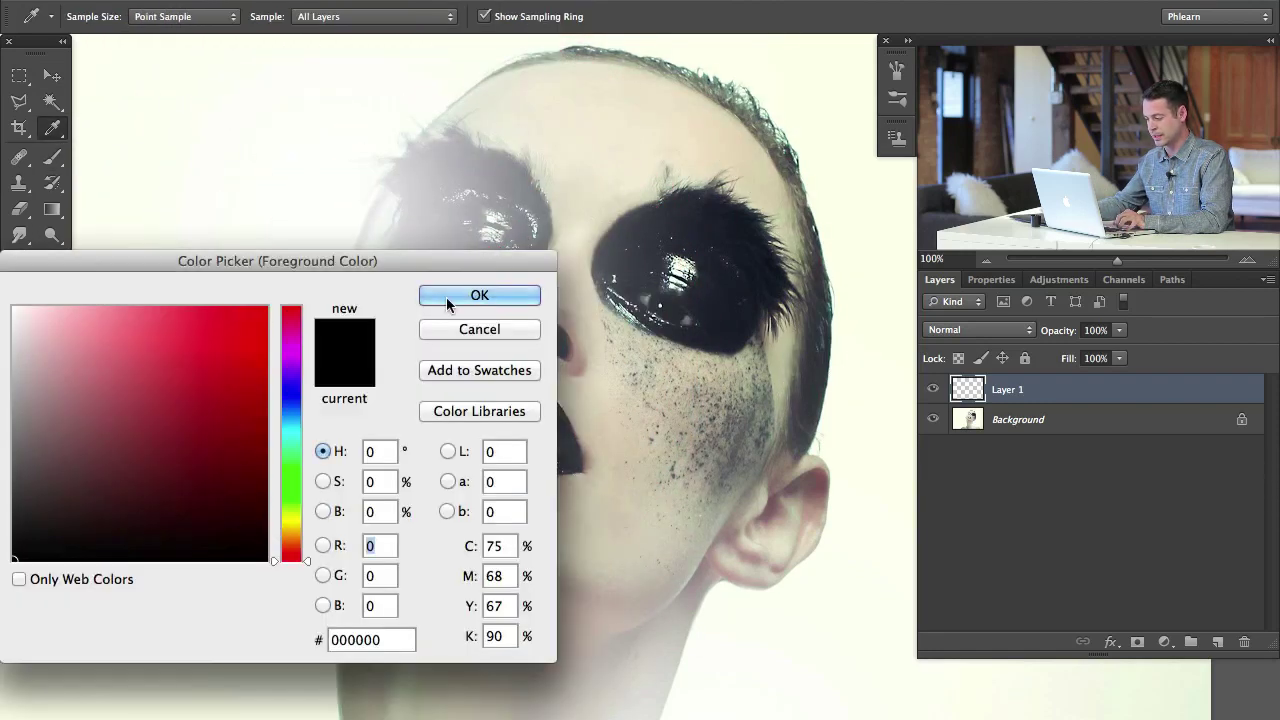
{"action": "left_click", "coordinate": [234, 326]}
{"action": "left_click", "coordinate": [480, 294]}
{"action": "scroll", "coordinate": [630, 210], "scroll_direction": "down", "scroll_amount": 2}
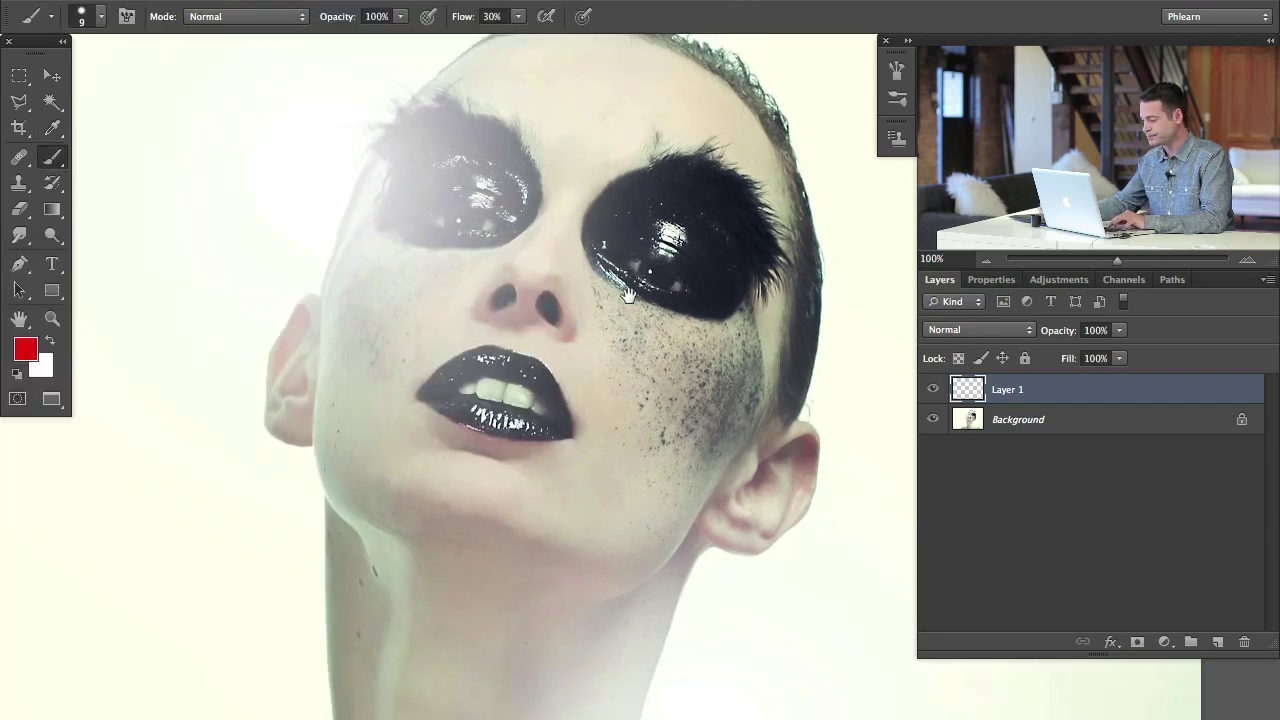
{"action": "scroll", "coordinate": [624, 285], "scroll_direction": "down", "scroll_amount": 1}
{"action": "key", "text": "bracketleft"}
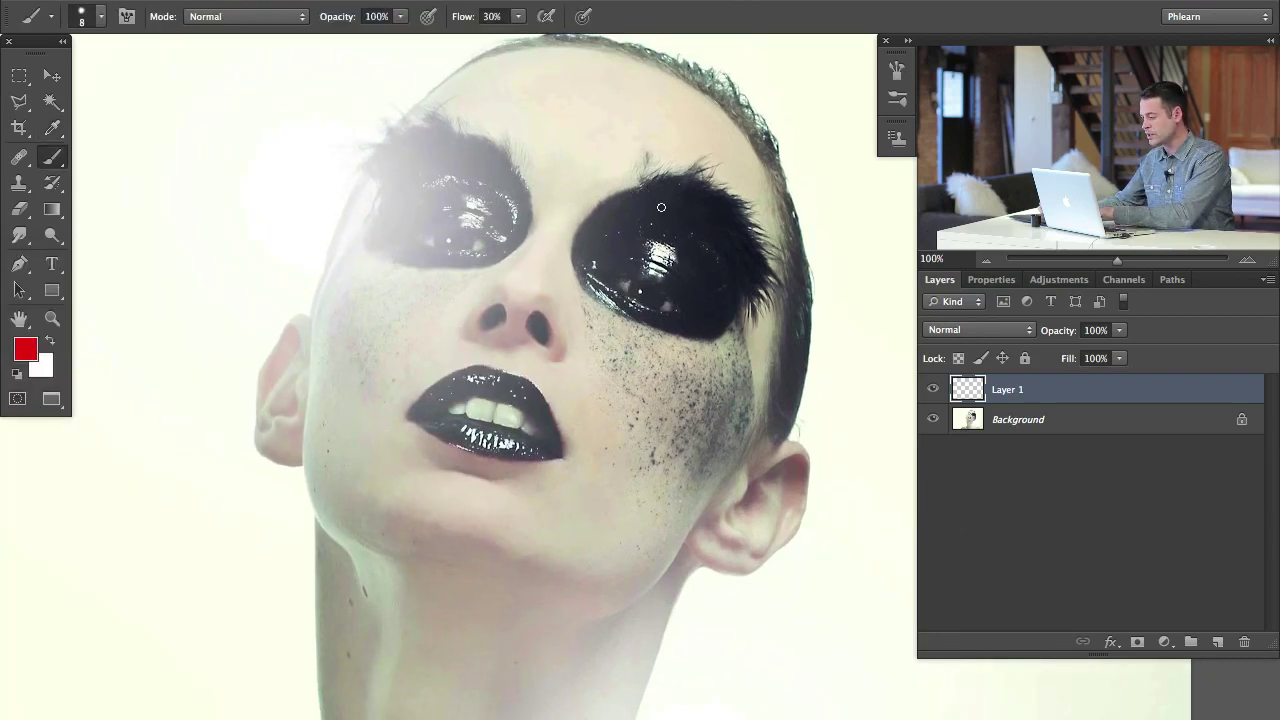
- Sketch trial red lines and loops around both eyes, then clear them
{"action": "mouse_move", "coordinate": [672, 176]}
{"action": "left_mouse_down"}
{"action": "mouse_move", "coordinate": [620, 186]}
{"action": "mouse_move", "coordinate": [665, 174]}
{"action": "left_mouse_up"}
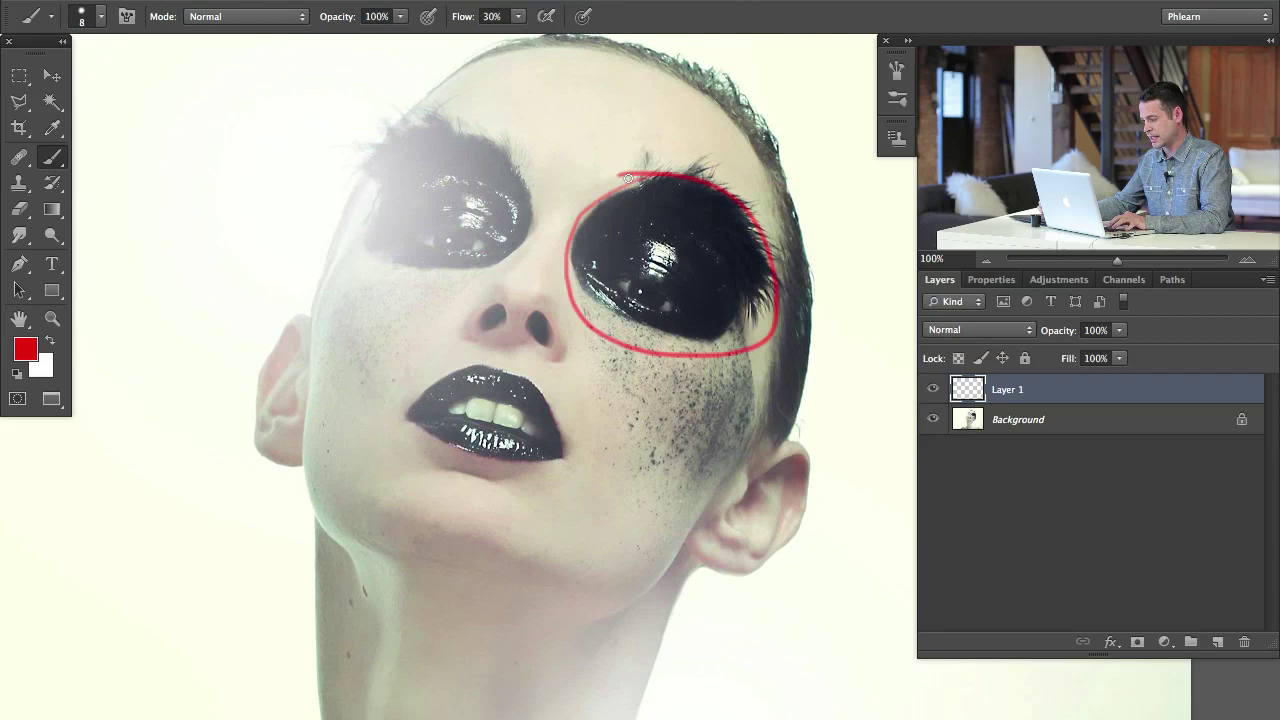
{"action": "key", "text": "ctrl+z"}
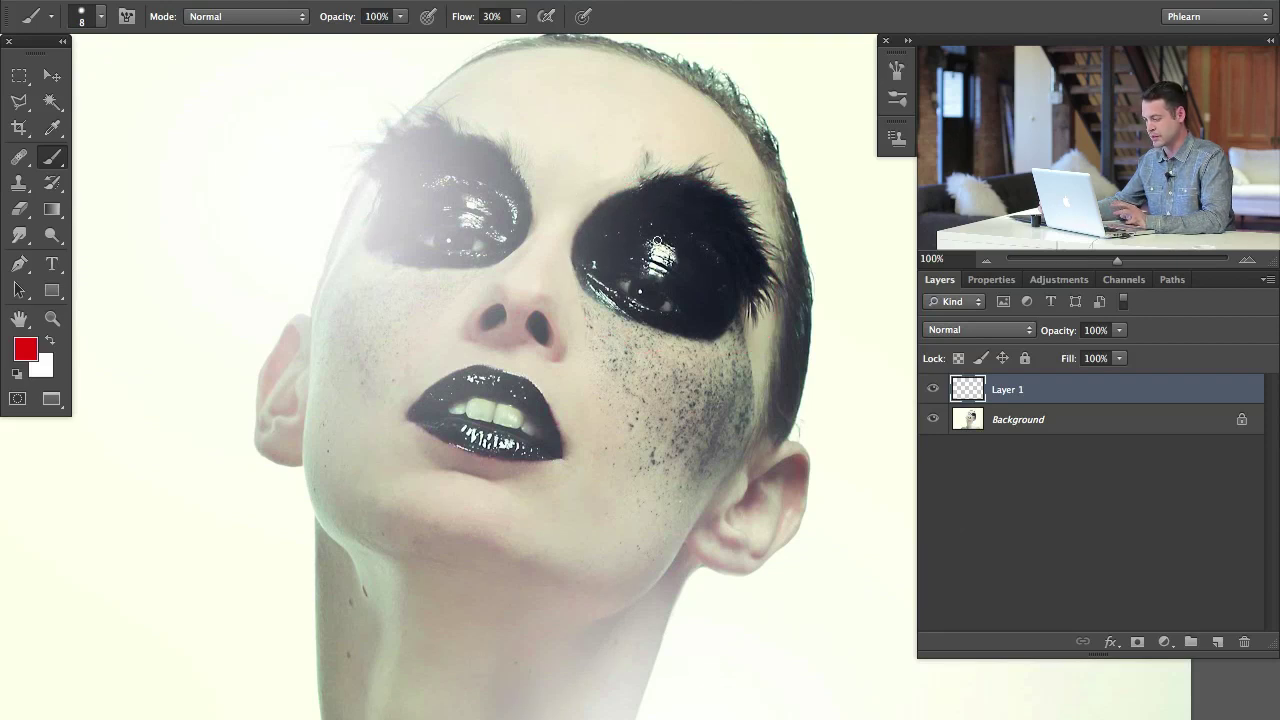
{"action": "left_click_drag", "start_coordinate": [600, 60], "coordinate": [586, 470]}
{"action": "key", "text": "ctrl+z"}
{"action": "left_click_drag", "start_coordinate": [462, 152], "coordinate": [456, 128]}
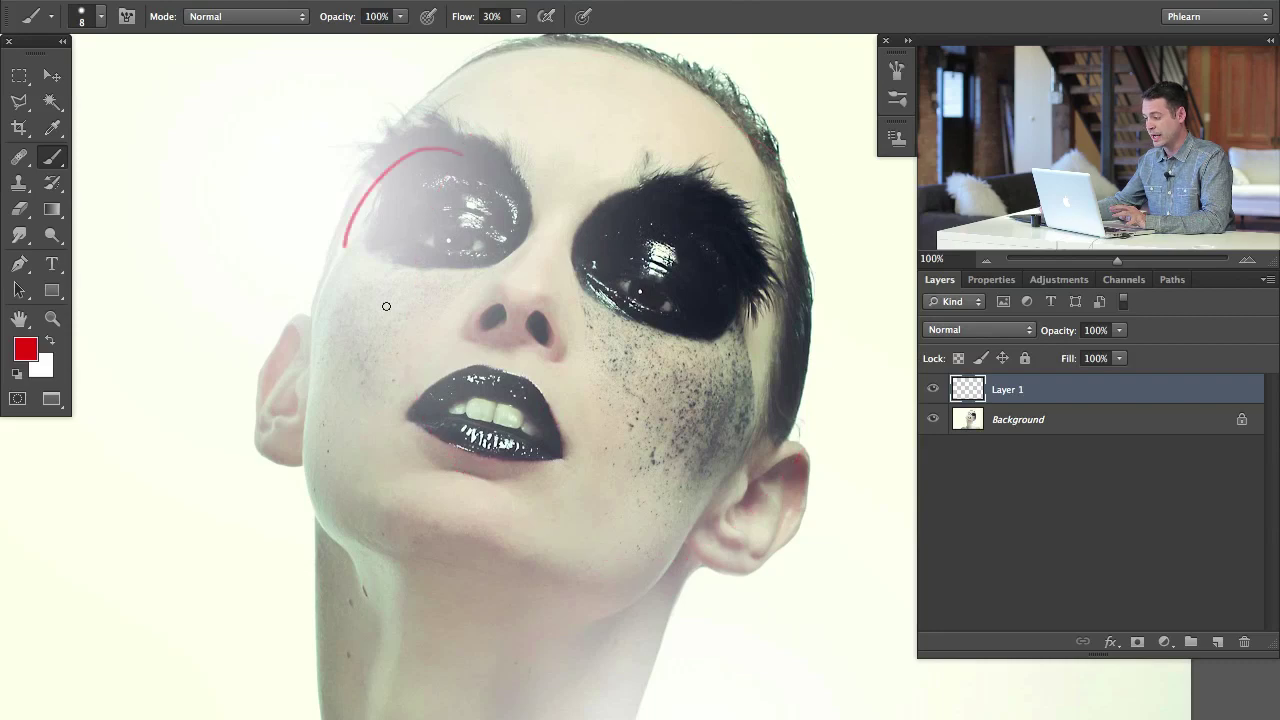
{"action": "left_click_drag", "start_coordinate": [668, 172], "coordinate": [745, 195]}
{"action": "key", "text": "BackSpace"}
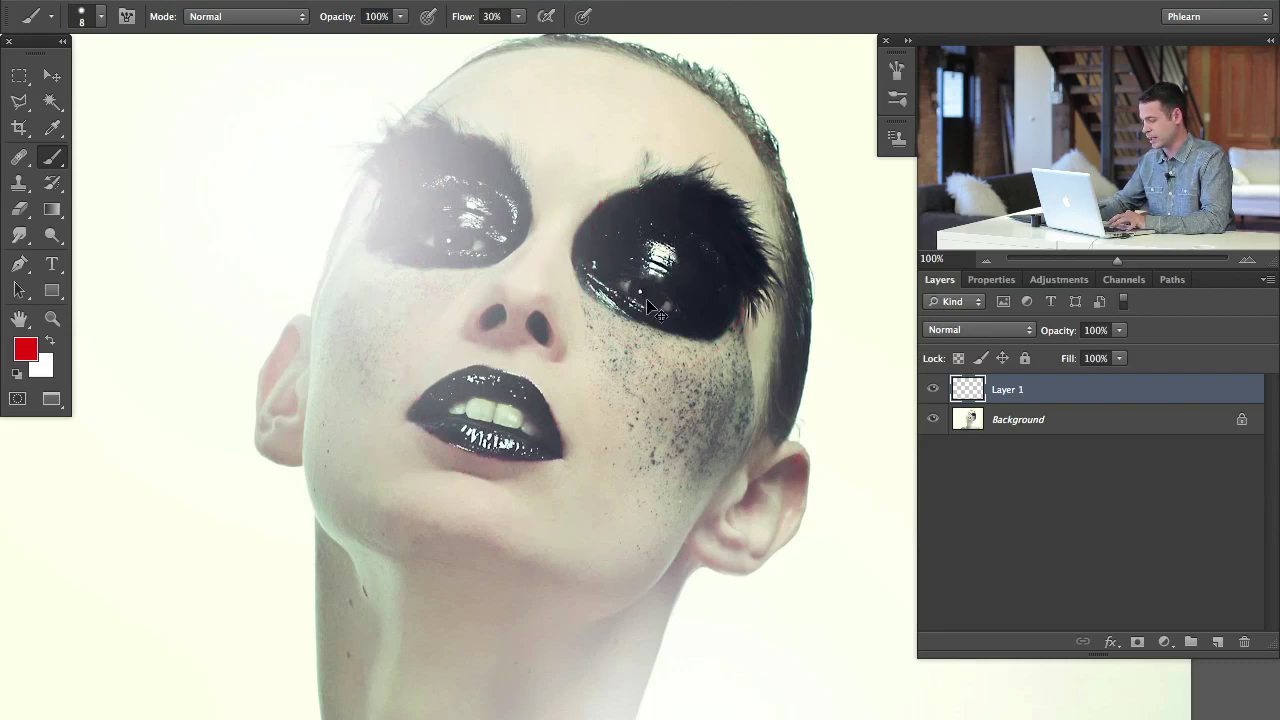
- Zoom to 200% on the right eye and try red cheek strokes, undoing them
{"action": "key", "text": "ctrl+plus"}
{"action": "left_click_drag", "start_coordinate": [729, 314], "coordinate": [681, 386]}
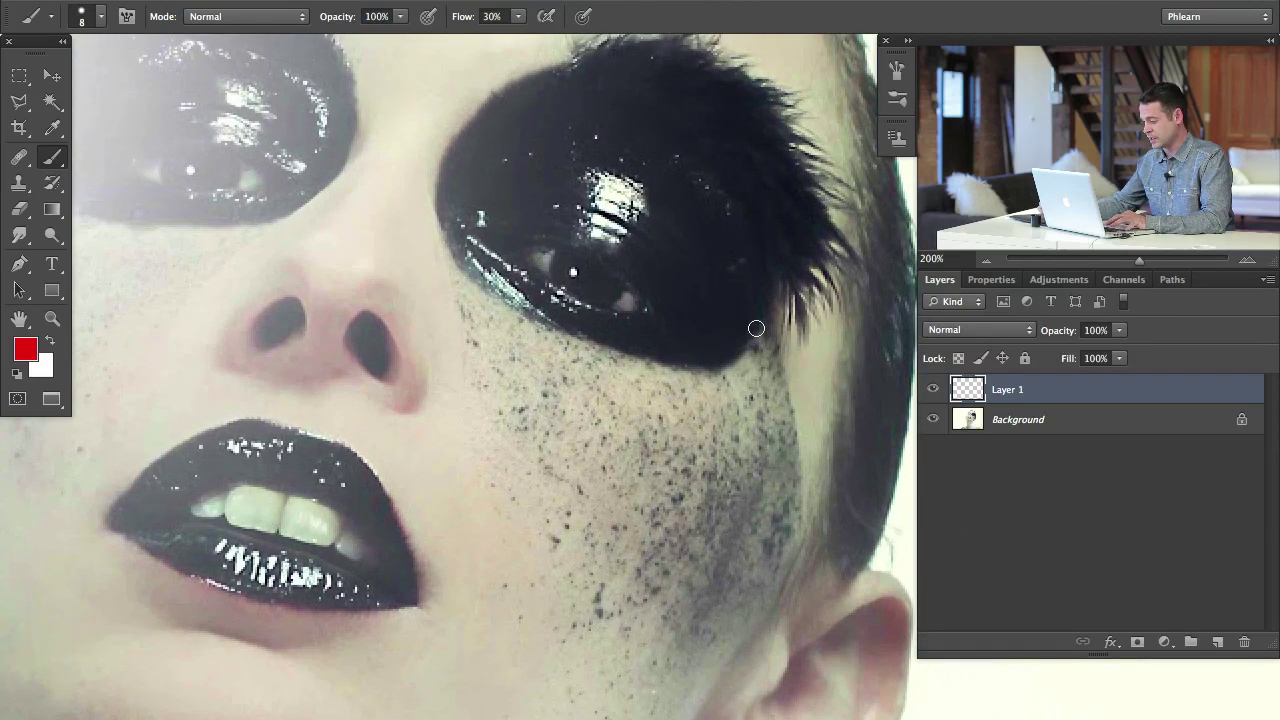
{"action": "left_click_drag", "start_coordinate": [770, 352], "coordinate": [725, 620]}
{"action": "key", "text": "BackSpace"}
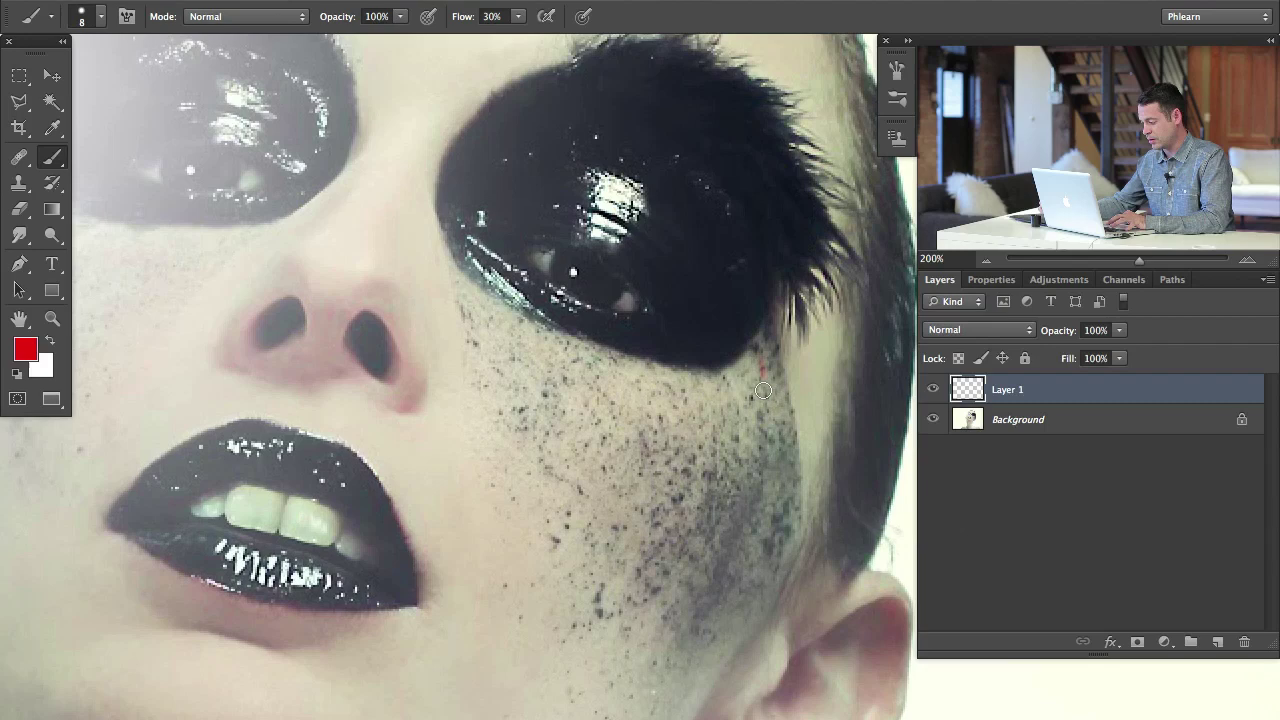
{"action": "left_click_drag", "start_coordinate": [763, 390], "coordinate": [715, 645]}
{"action": "key", "text": "ctrl+z"}
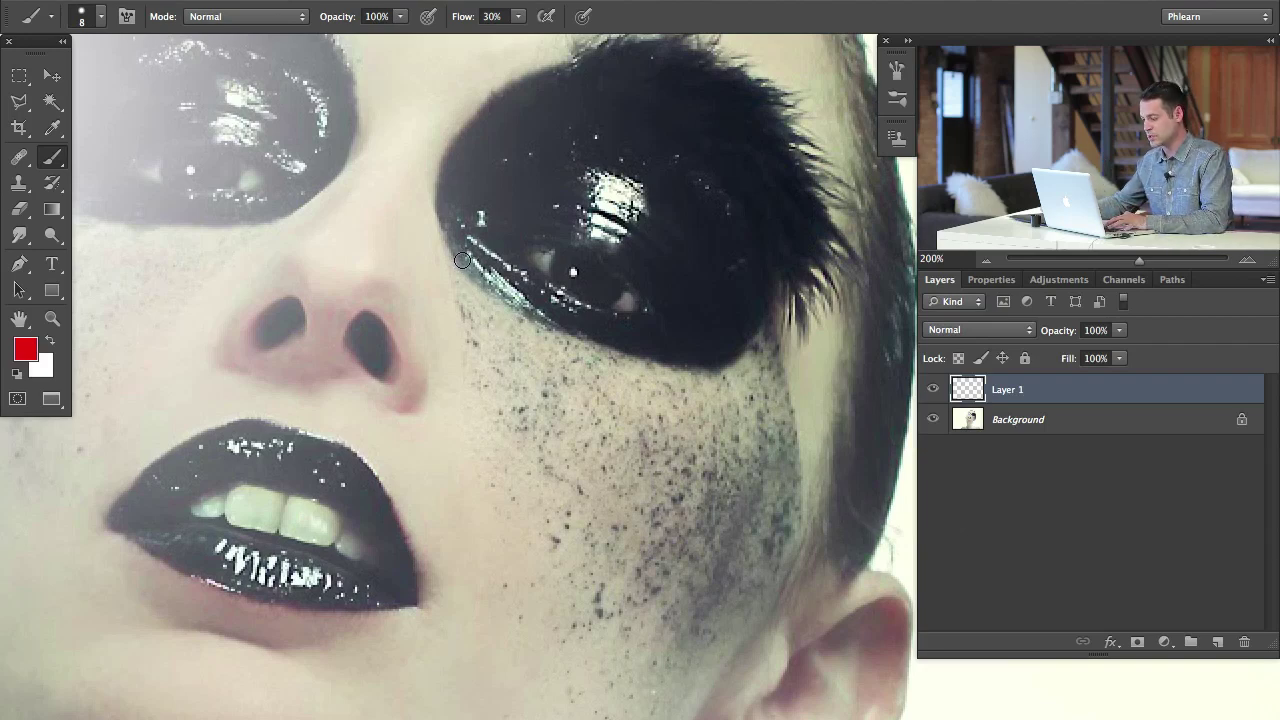
- Trace the right eye's lower rim in red and hatch short strokes beneath it
{"action": "left_click_drag", "start_coordinate": [454, 262], "coordinate": [565, 331]}
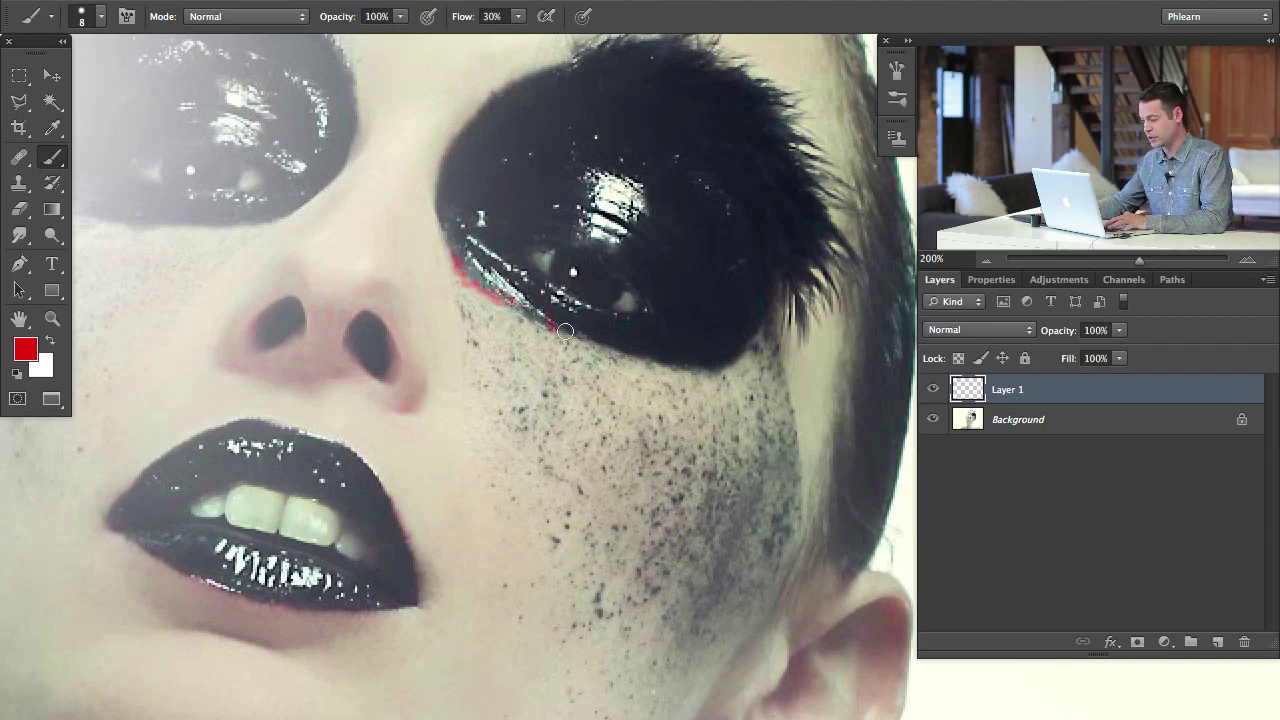
{"action": "left_click_drag", "start_coordinate": [673, 351], "coordinate": [754, 298]}
{"action": "left_click_drag", "start_coordinate": [774, 466], "coordinate": [710, 640]}
{"action": "mouse_move", "coordinate": [510, 292]}
{"action": "left_mouse_down"}
{"action": "mouse_move", "coordinate": [544, 345]}
{"action": "mouse_move", "coordinate": [600, 378]}
{"action": "left_mouse_up"}
{"action": "left_click_drag", "start_coordinate": [625, 315], "coordinate": [695, 402]}
{"action": "mouse_move", "coordinate": [710, 355]}
{"action": "left_mouse_down"}
{"action": "mouse_move", "coordinate": [780, 358]}
{"action": "mouse_move", "coordinate": [738, 450]}
{"action": "left_mouse_up"}
- Paint red drip strokes down the right cheek and more short strokes under the eye
{"action": "left_click_drag", "start_coordinate": [590, 385], "coordinate": [578, 462]}
{"action": "left_click_drag", "start_coordinate": [630, 415], "coordinate": [620, 478]}
{"action": "left_click_drag", "start_coordinate": [686, 440], "coordinate": [676, 495]}
{"action": "left_click_drag", "start_coordinate": [748, 470], "coordinate": [742, 525]}
{"action": "left_click_drag", "start_coordinate": [700, 395], "coordinate": [686, 420]}
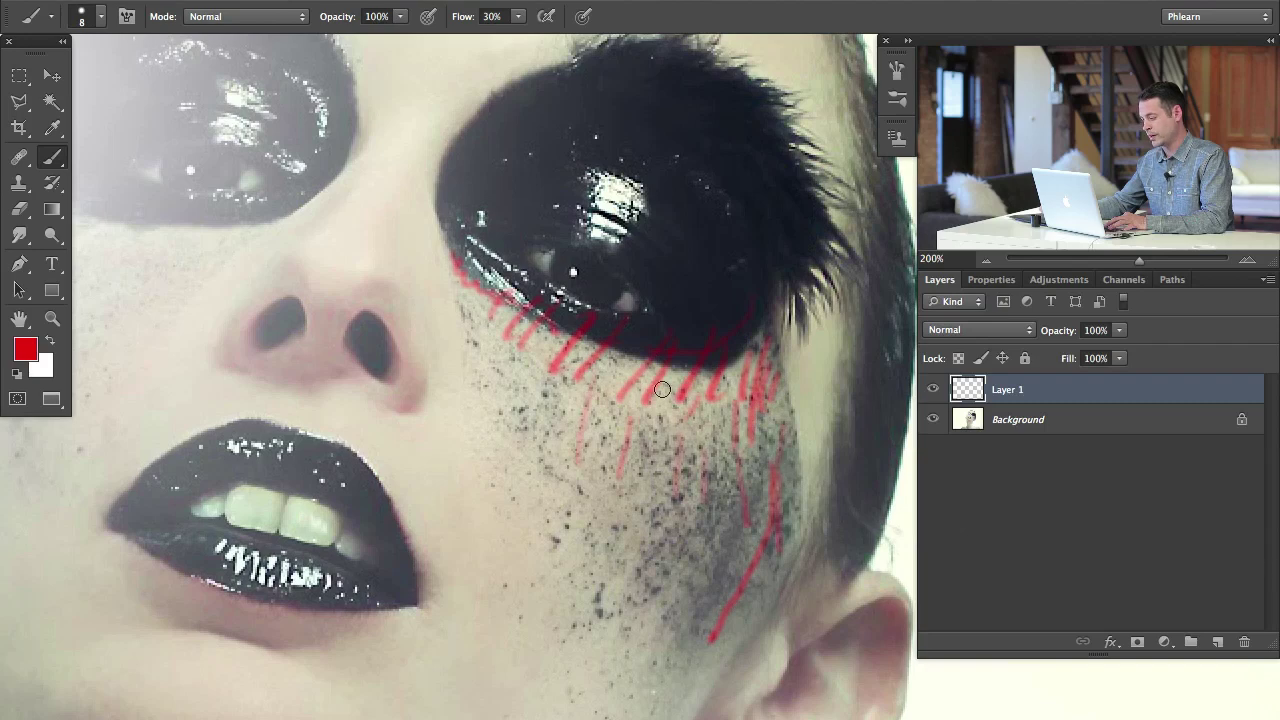
{"action": "left_click_drag", "start_coordinate": [640, 366], "coordinate": [632, 408]}
{"action": "left_click_drag", "start_coordinate": [555, 338], "coordinate": [546, 390]}
{"action": "left_click_drag", "start_coordinate": [590, 352], "coordinate": [578, 424]}
{"action": "left_click_drag", "start_coordinate": [674, 406], "coordinate": [704, 462]}
- Hatch red strand directions on the left cheek, then delete the sketch layer
{"action": "mouse_move", "coordinate": [567, 430]}
{"action": "left_mouse_down"}
{"action": "mouse_move", "coordinate": [724, 470]}
{"action": "mouse_move", "coordinate": [859, 484]}
{"action": "left_mouse_up"}
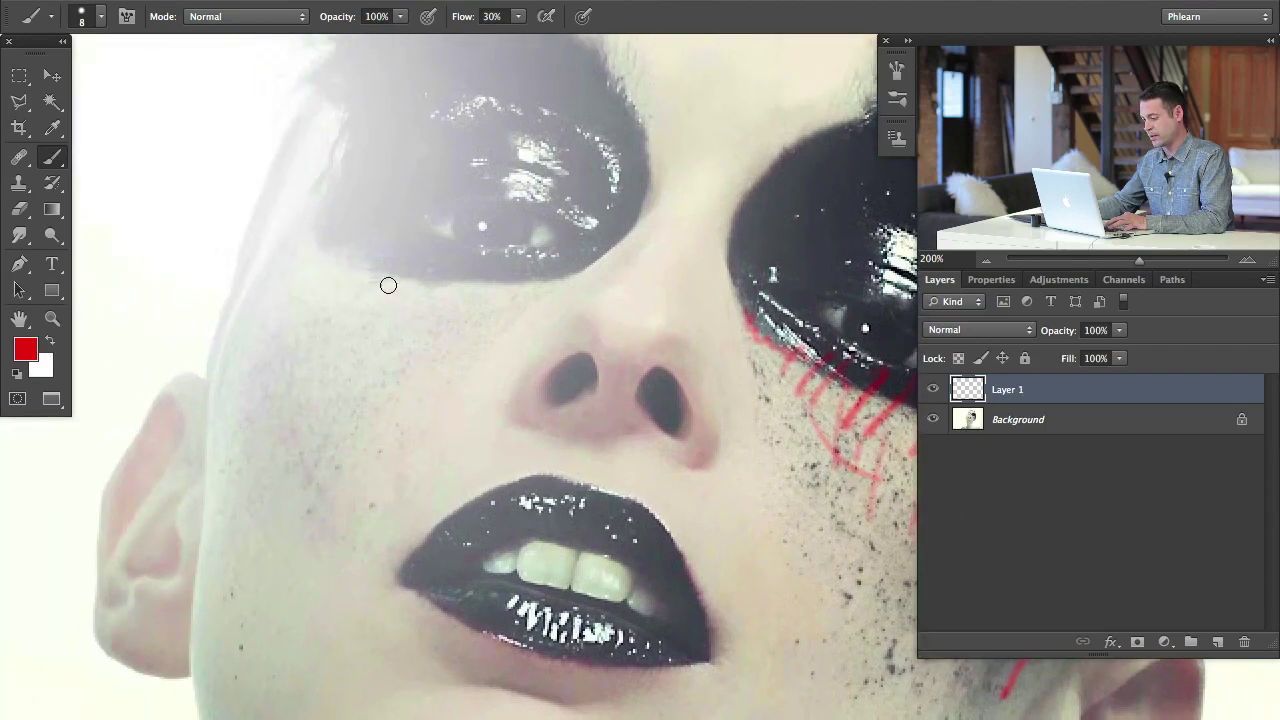
{"action": "left_click_drag", "start_coordinate": [256, 302], "coordinate": [322, 248]}
{"action": "left_click_drag", "start_coordinate": [300, 318], "coordinate": [362, 264]}
{"action": "left_click_drag", "start_coordinate": [332, 326], "coordinate": [432, 282]}
{"action": "left_click_drag", "start_coordinate": [376, 362], "coordinate": [458, 318]}
{"action": "left_click_drag", "start_coordinate": [290, 372], "coordinate": [340, 288]}
{"action": "left_click_drag", "start_coordinate": [611, 420], "coordinate": [371, 340]}
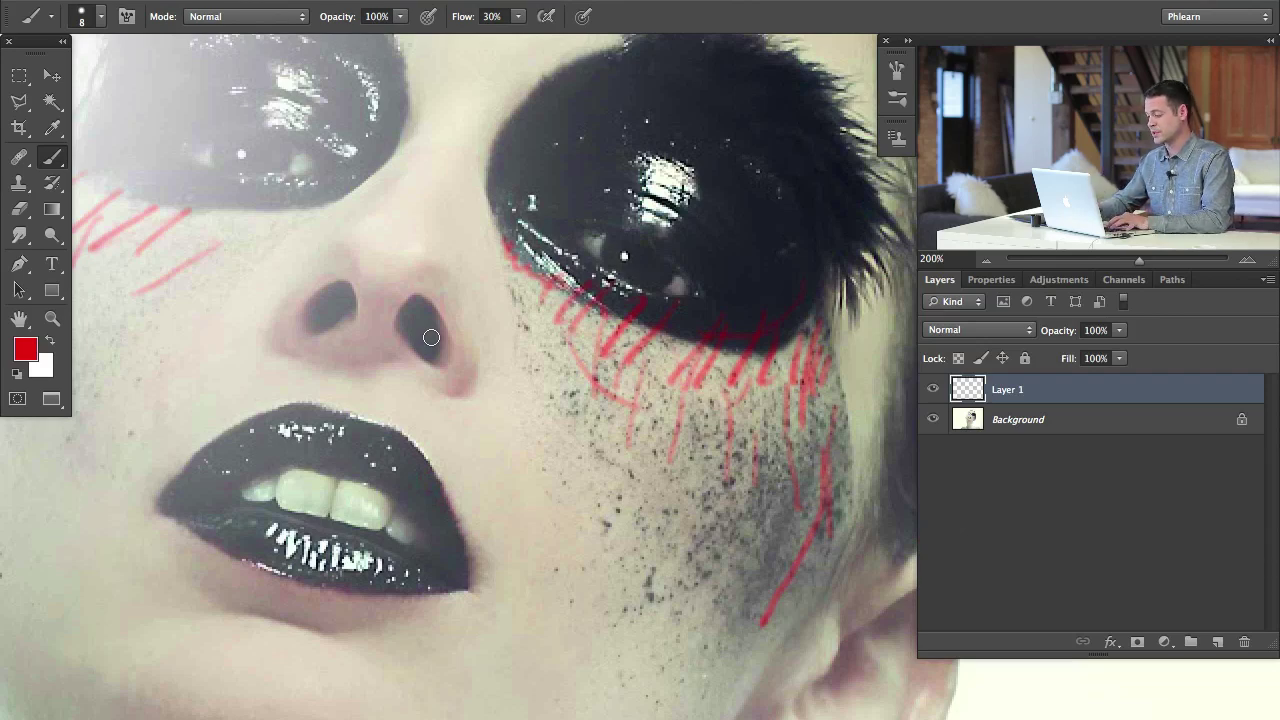
{"action": "key", "text": "Delete"}
- Zoom out, add a new layer and sample black from the eye makeup
{"action": "key", "text": "ctrl+minus"}
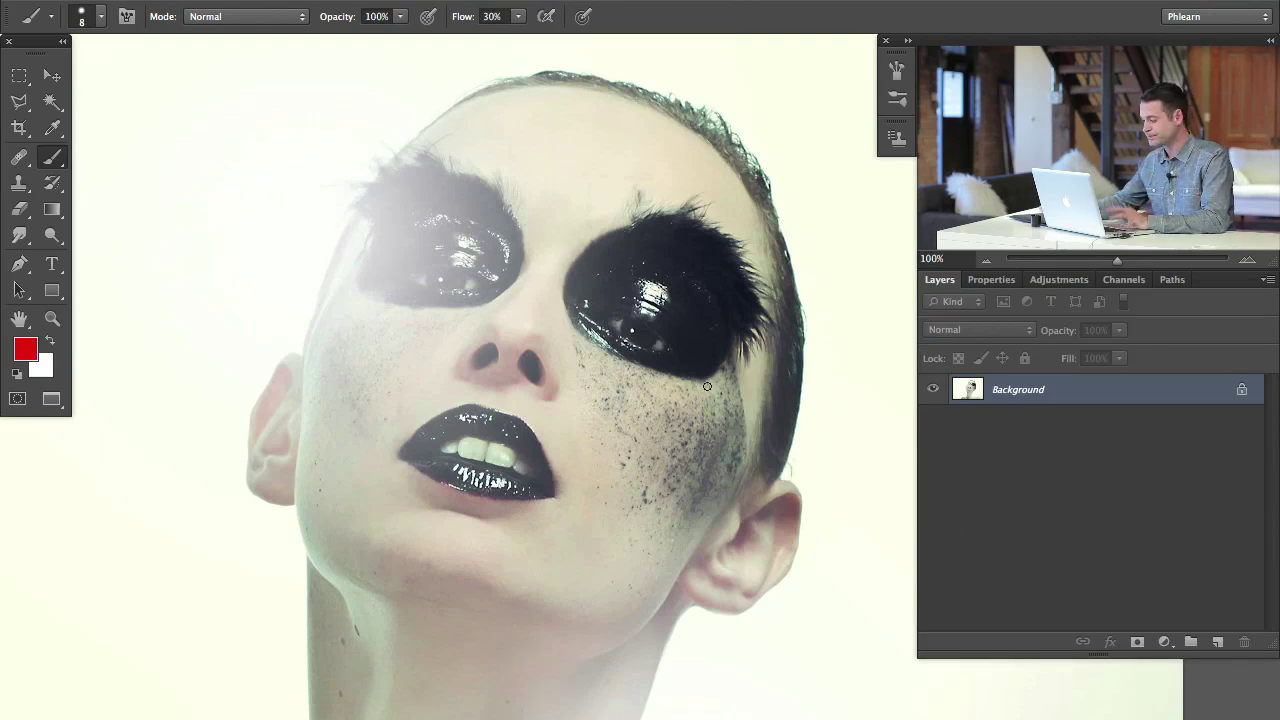
{"action": "key", "text": "ctrl+shift+alt+n"}
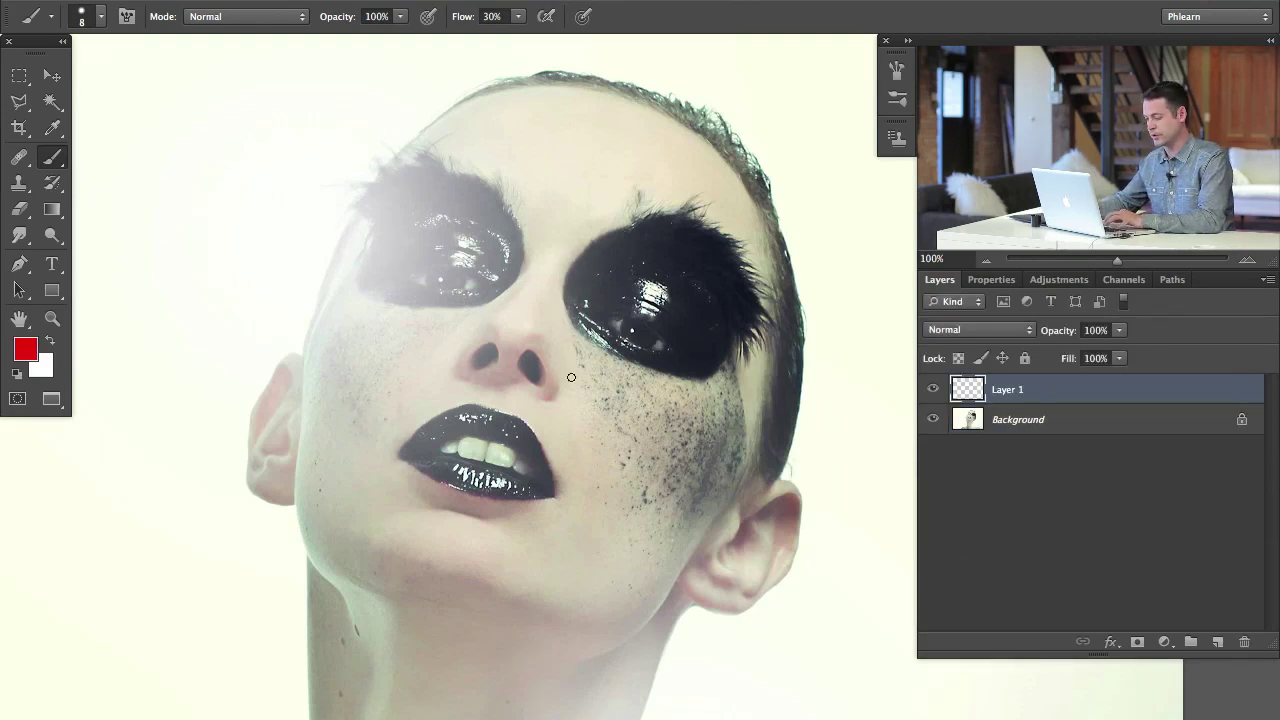
{"action": "left_click", "coordinate": [702, 368], "text": "alt"}
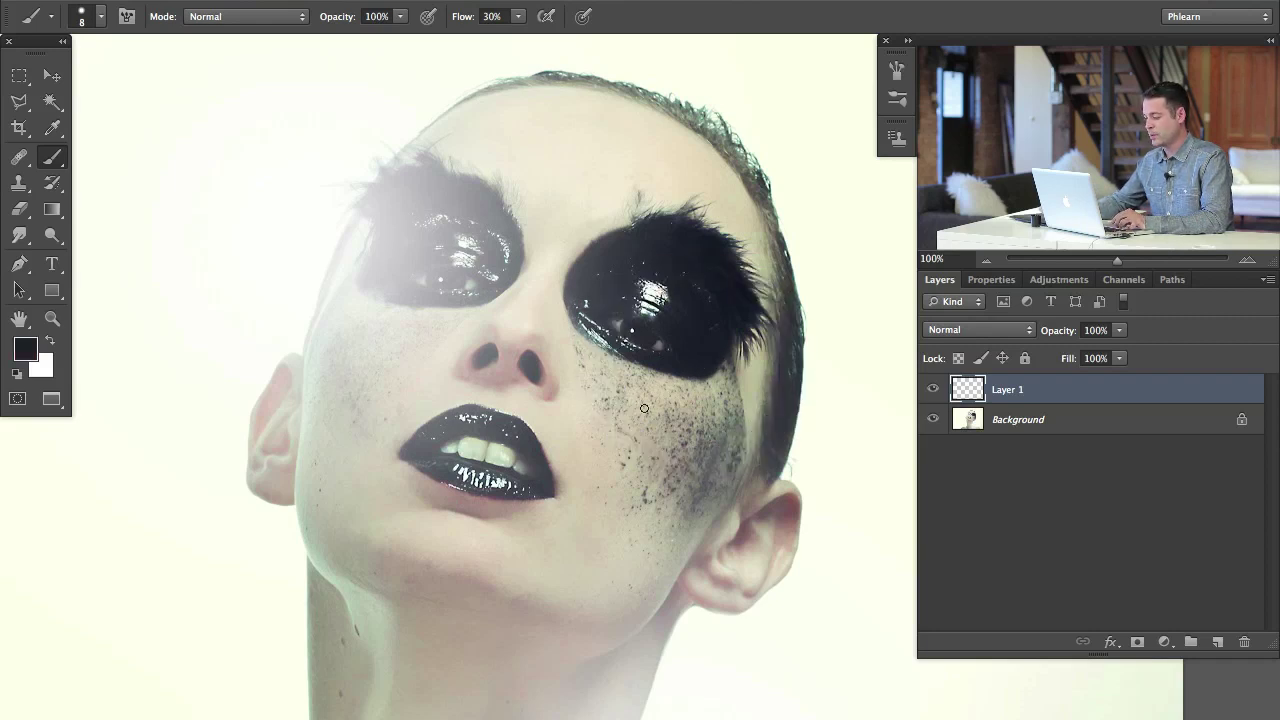
{"action": "mouse_move", "coordinate": [599, 416]}
{"action": "left_mouse_down"}
{"action": "mouse_move", "coordinate": [532, 434]}
{"action": "mouse_move", "coordinate": [478, 550]}
{"action": "left_mouse_up"}
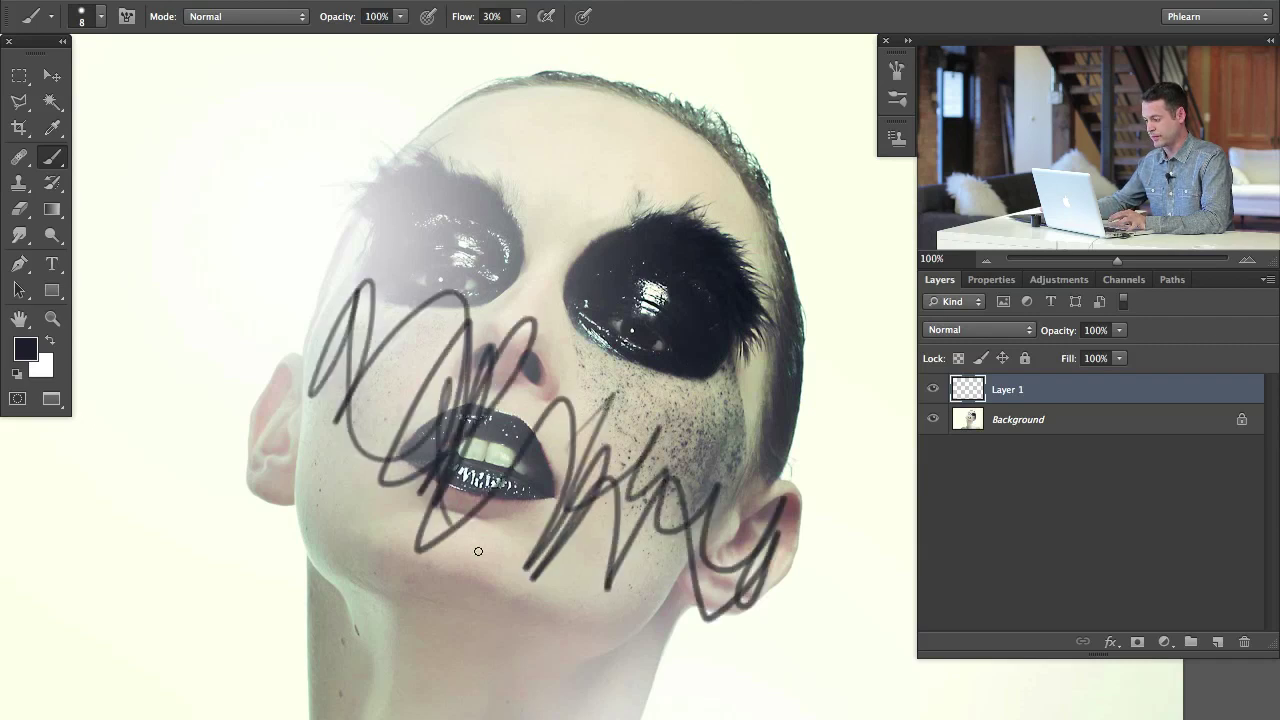
{"action": "key", "text": "ctrl+z"}
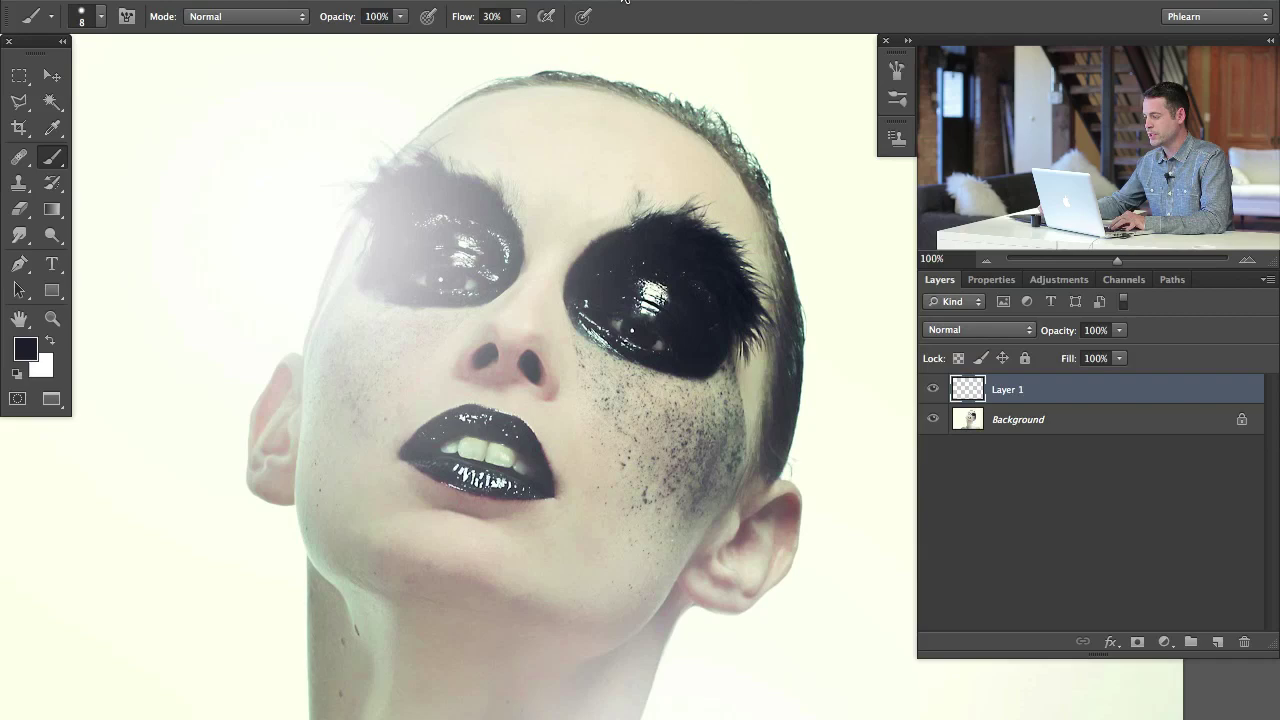
- Float the Brush settings panel and set the brush to 6 px with 89% hardness
{"action": "left_click", "coordinate": [624, 2]}
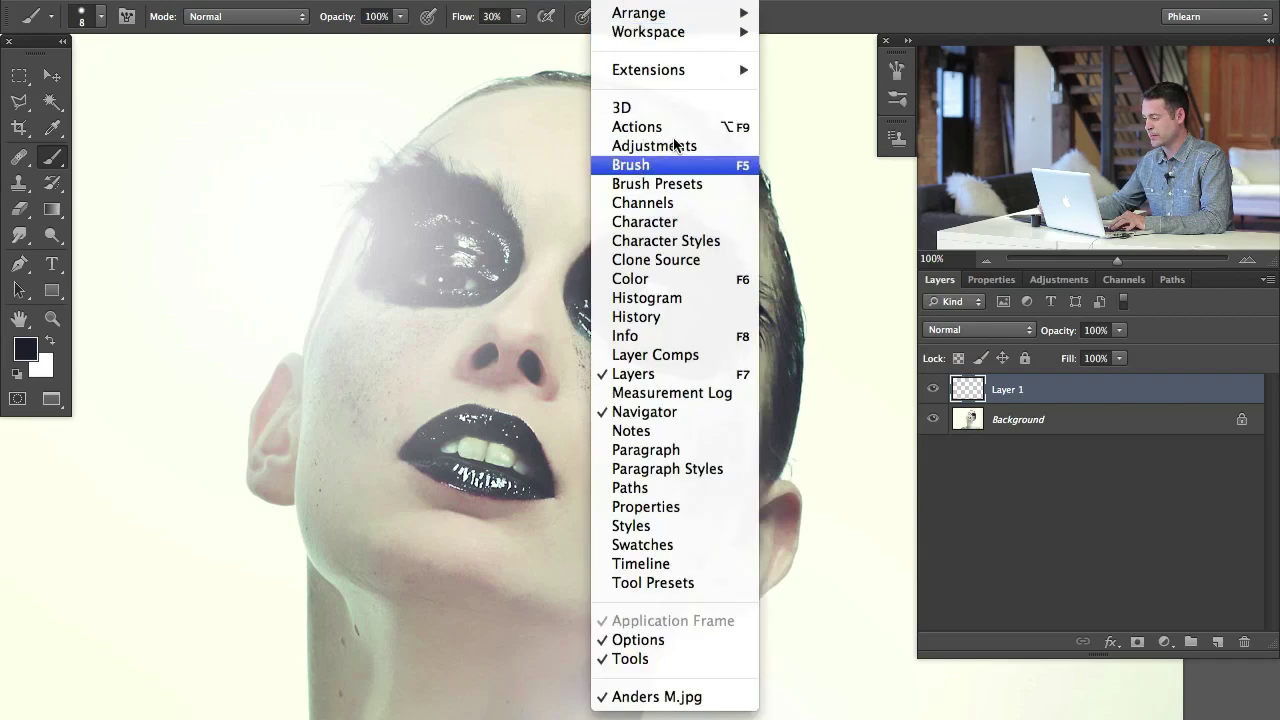
{"action": "left_click", "coordinate": [640, 164]}
{"action": "left_click_drag", "start_coordinate": [539, 58], "coordinate": [103, 51]}
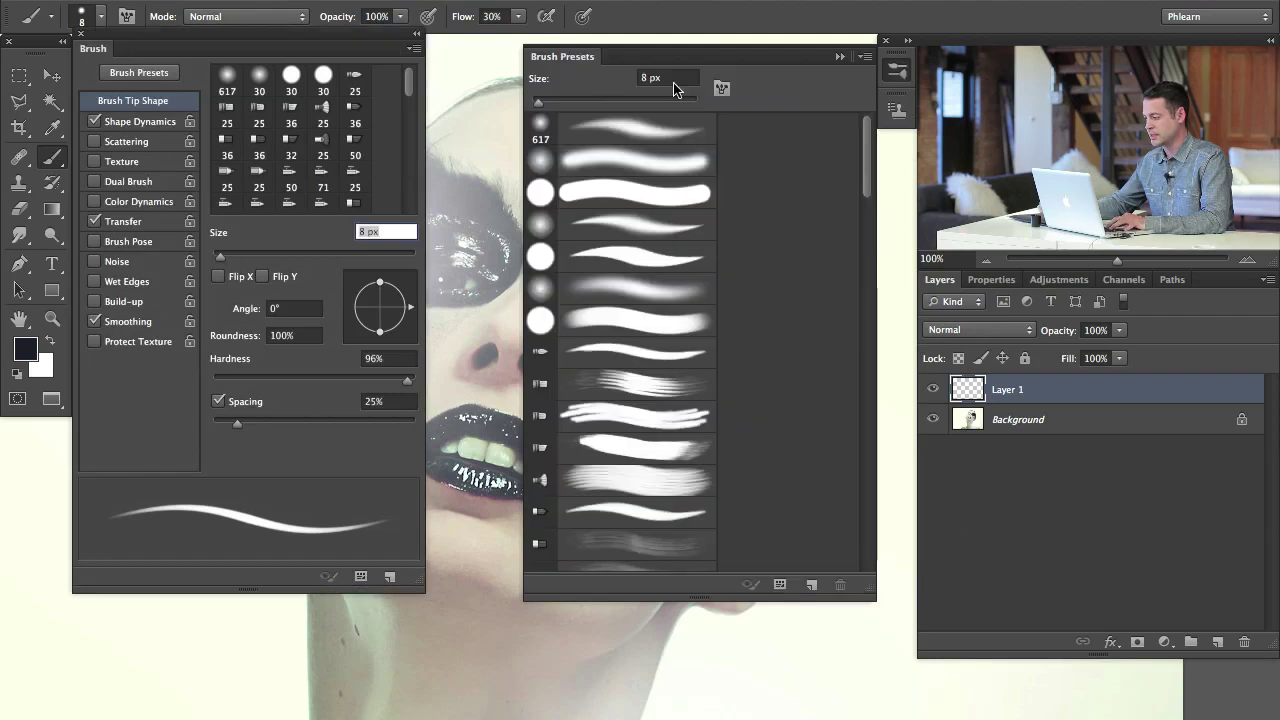
{"action": "left_click", "coordinate": [897, 74]}
{"action": "scroll", "coordinate": [643, 349], "scroll_direction": "left", "scroll_amount": 5}
{"action": "scroll", "coordinate": [643, 349], "scroll_direction": "down", "scroll_amount": 3}
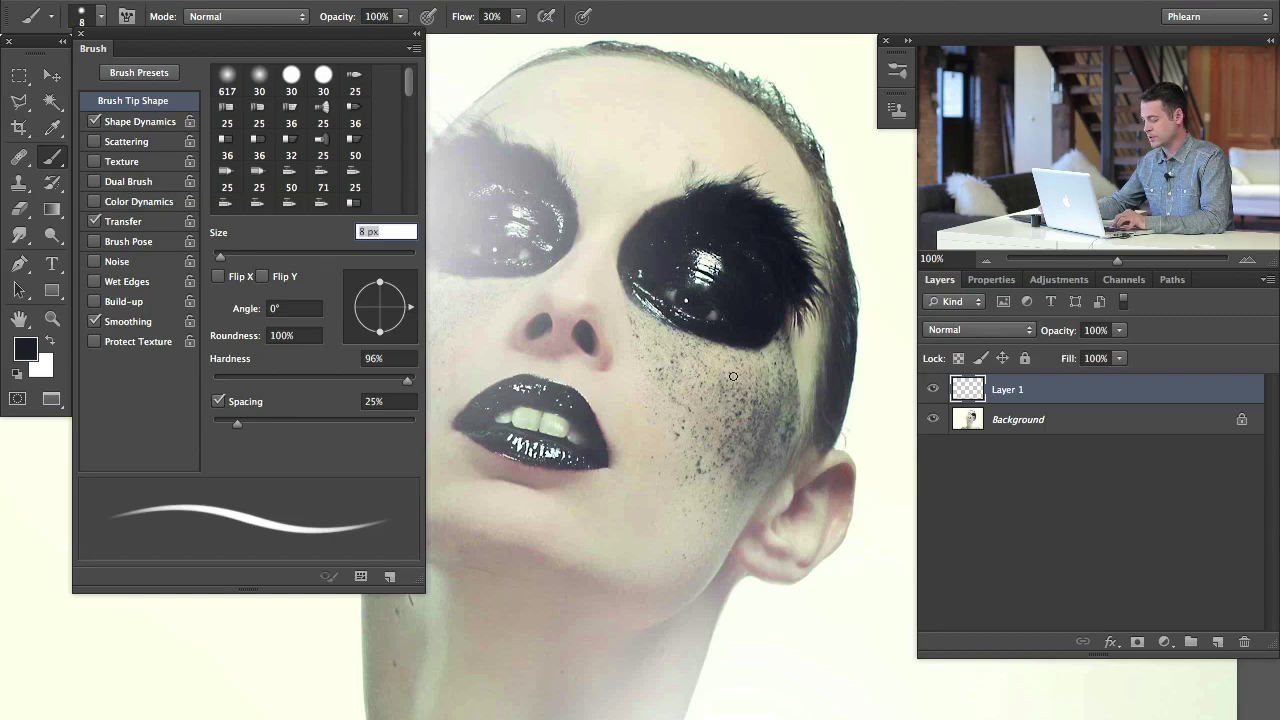
{"action": "key", "text": "bracketleft"}
{"action": "key", "text": "bracketleft"}
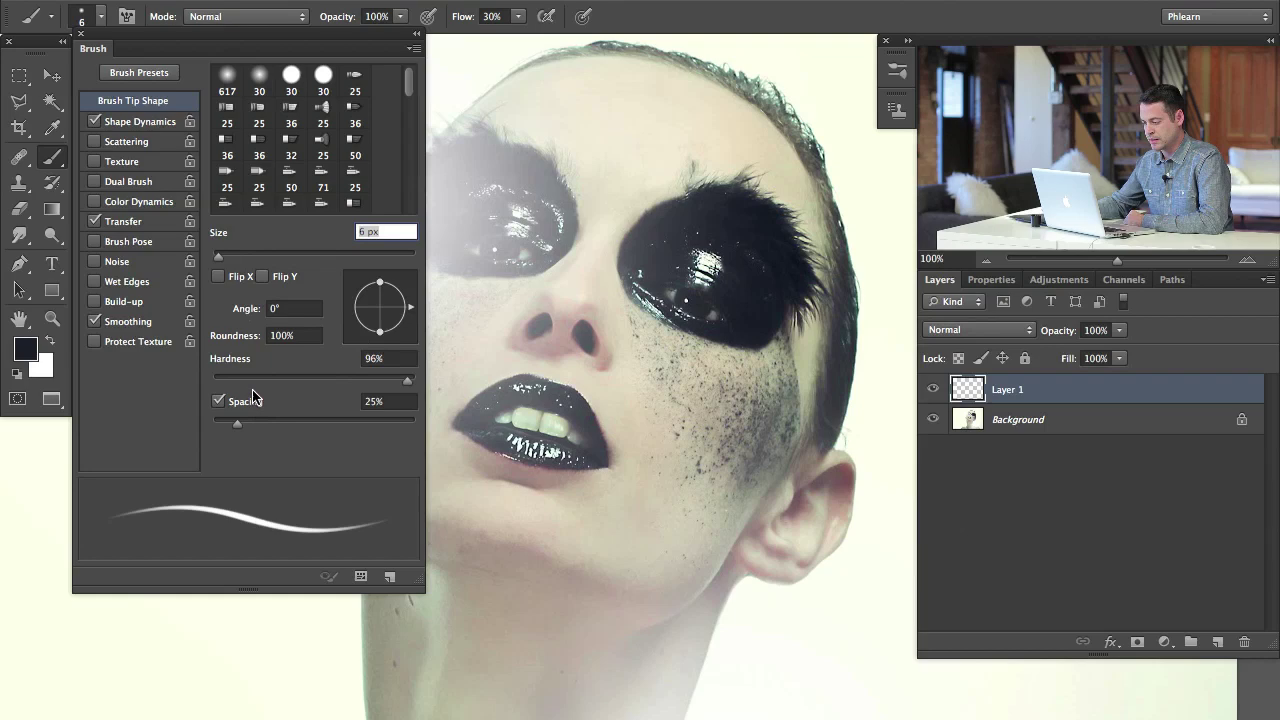
{"action": "left_click", "coordinate": [359, 381]}
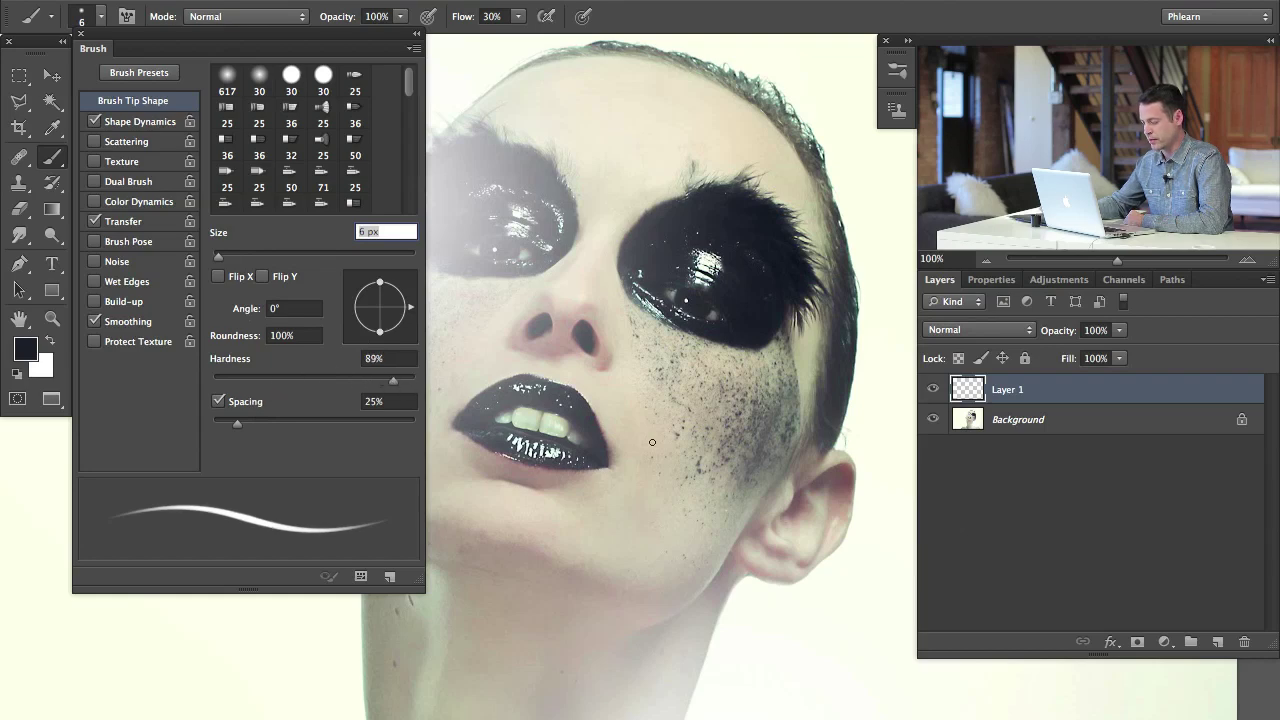
{"action": "left_click_drag", "start_coordinate": [652, 442], "coordinate": [607, 531]}
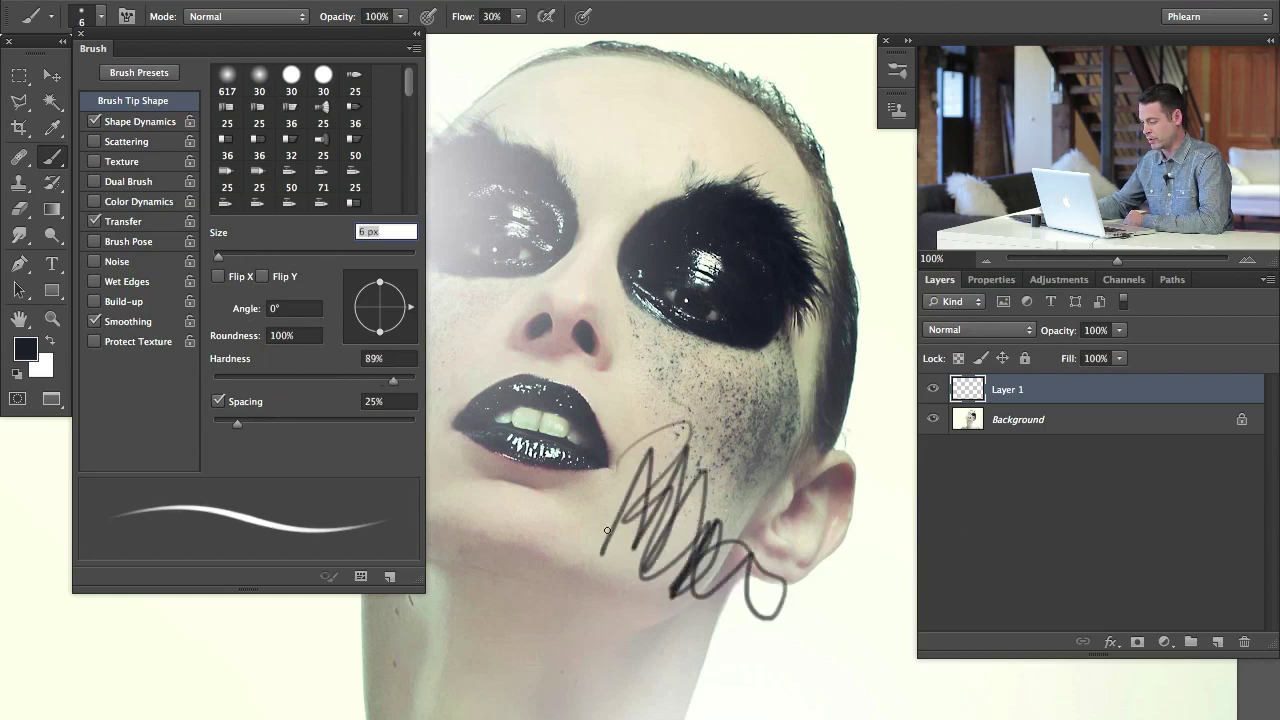
- Set Shape Dynamics to 100% size jitter and 0% minimum diameter, then test-paint
{"action": "key", "text": "ctrl+z"}
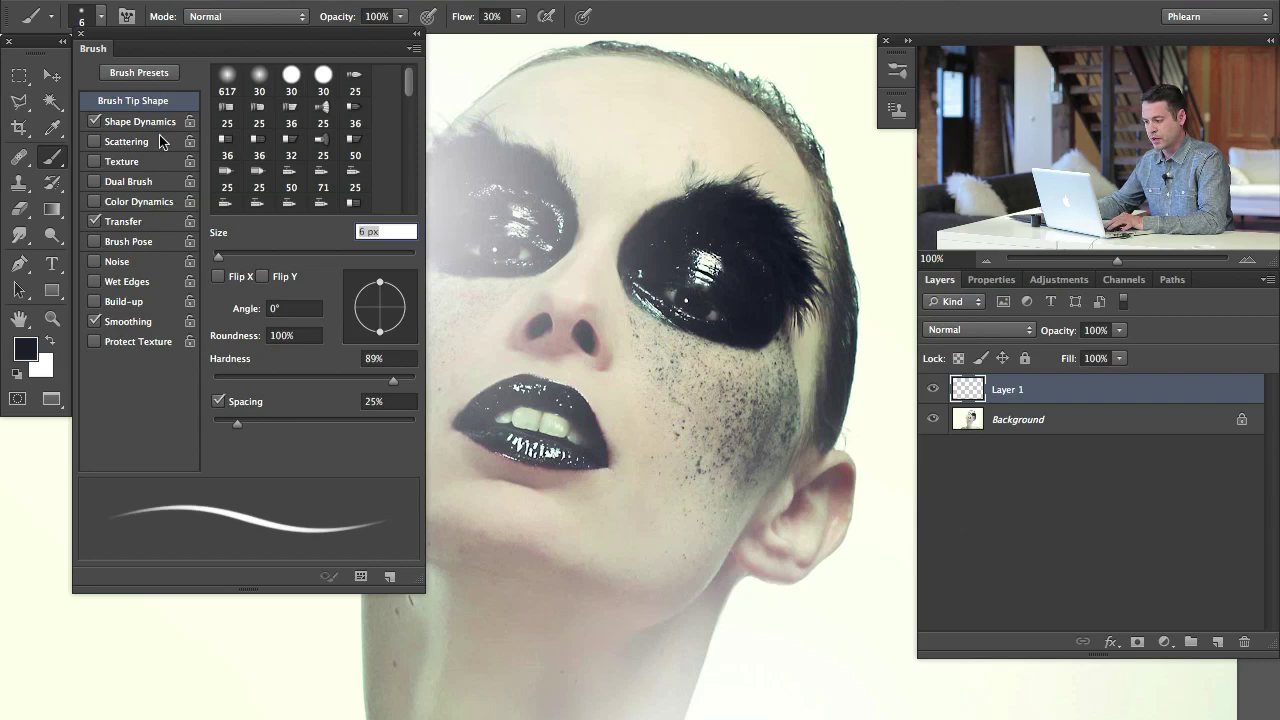
{"action": "left_click", "coordinate": [136, 123]}
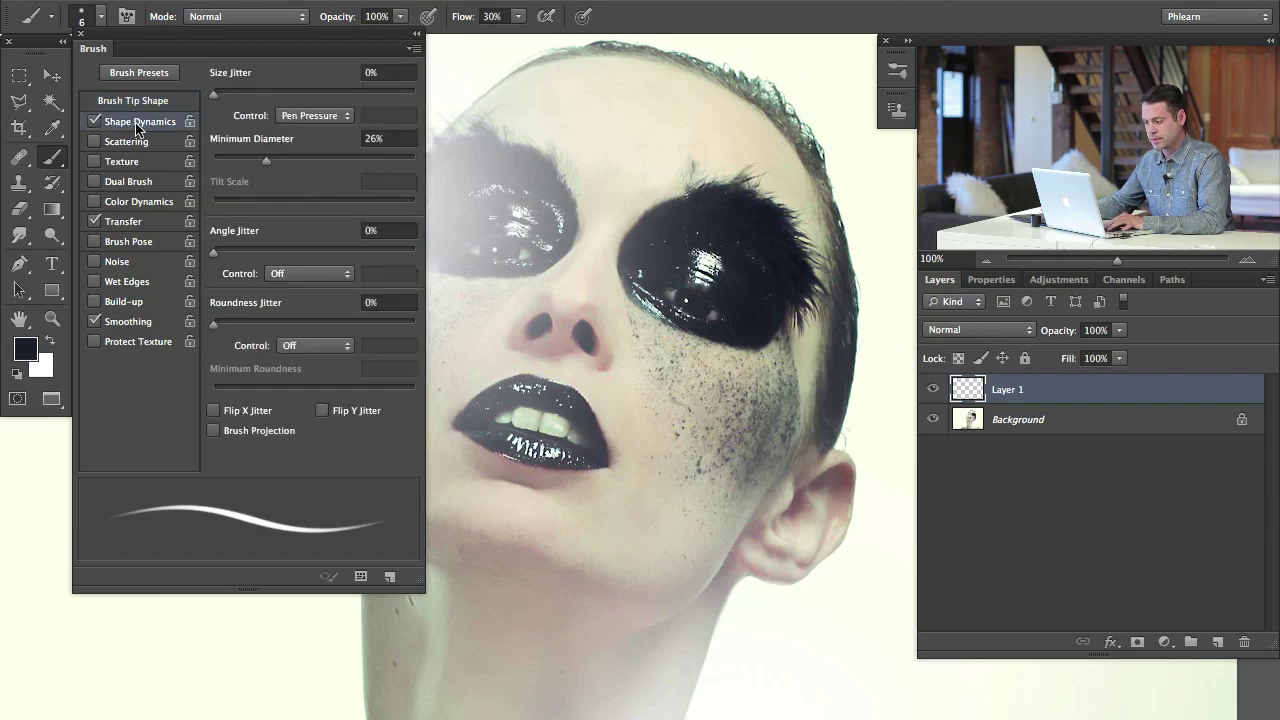
{"action": "left_click_drag", "start_coordinate": [218, 94], "coordinate": [420, 95]}
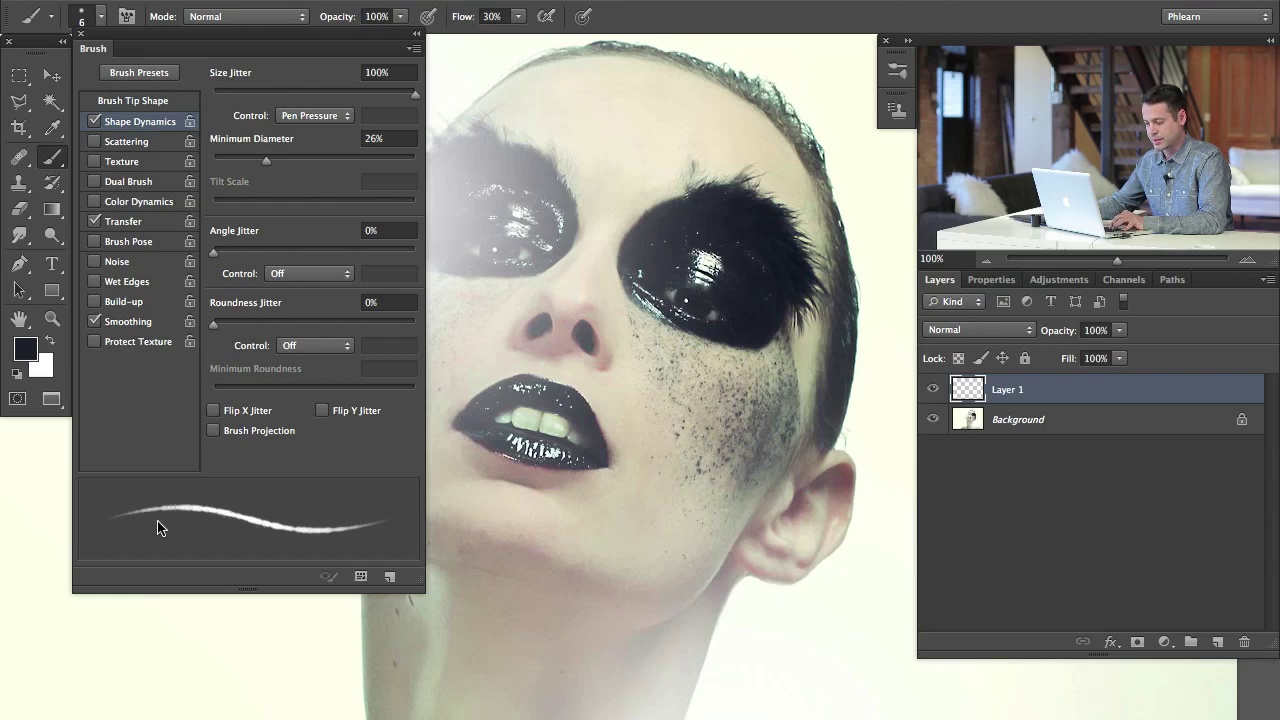
{"action": "mouse_move", "coordinate": [358, 94]}
{"action": "left_mouse_down"}
{"action": "mouse_move", "coordinate": [338, 94]}
{"action": "mouse_move", "coordinate": [394, 97]}
{"action": "left_mouse_up"}
{"action": "mouse_move", "coordinate": [275, 160]}
{"action": "left_mouse_down"}
{"action": "mouse_move", "coordinate": [333, 156]}
{"action": "mouse_move", "coordinate": [201, 162]}
{"action": "left_mouse_up"}
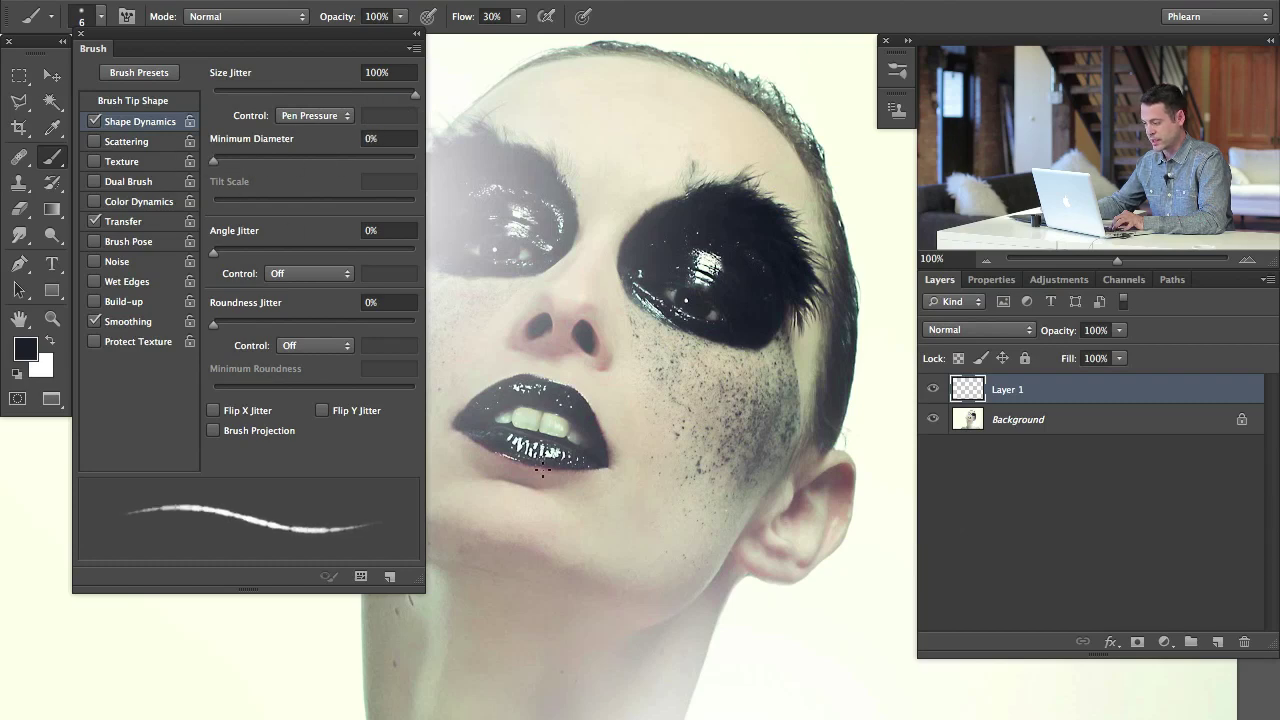
{"action": "mouse_move", "coordinate": [612, 458]}
{"action": "left_mouse_down"}
{"action": "mouse_move", "coordinate": [508, 662]}
{"action": "mouse_move", "coordinate": [584, 690]}
{"action": "mouse_move", "coordinate": [497, 623]}
{"action": "mouse_move", "coordinate": [574, 603]}
{"action": "mouse_move", "coordinate": [552, 604]}
{"action": "left_mouse_up"}
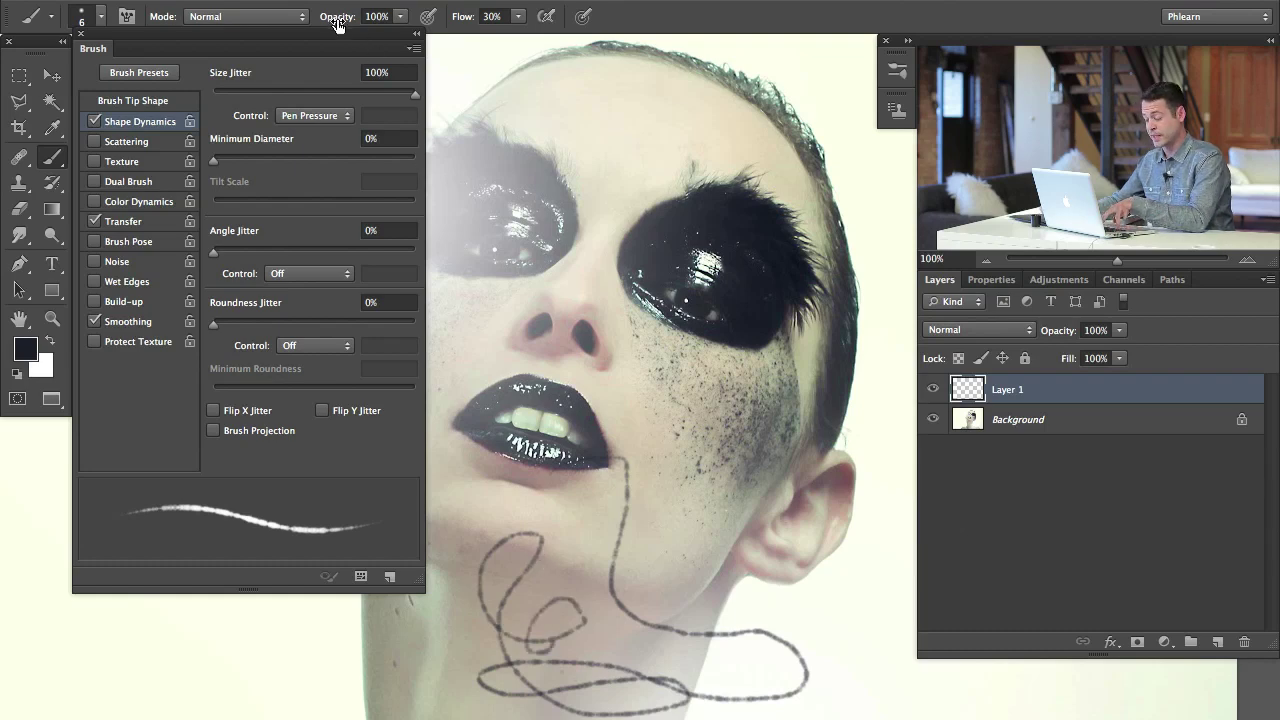
- Set brush flow to 70% and undo a test stroke from nose to cheek
{"action": "type", "text": "70"}
{"action": "key", "text": "Return"}
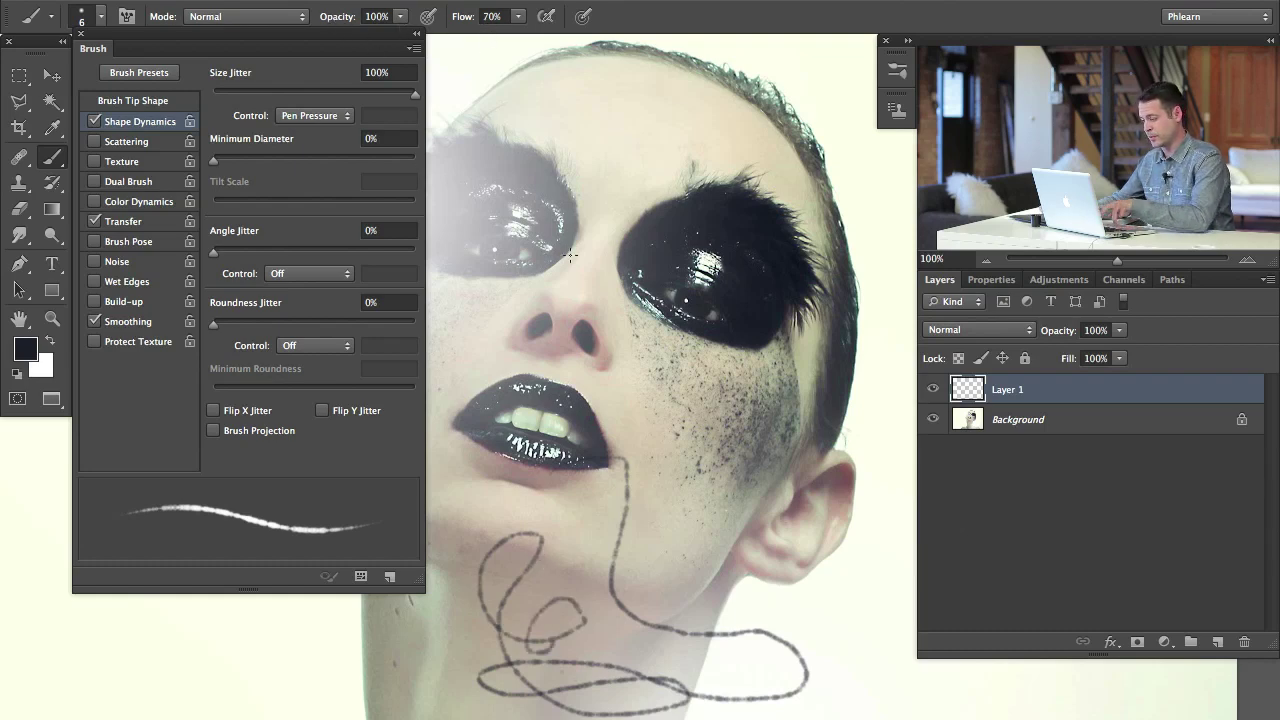
{"action": "mouse_move", "coordinate": [590, 330]}
{"action": "left_mouse_down"}
{"action": "mouse_move", "coordinate": [672, 512]}
{"action": "mouse_move", "coordinate": [700, 634]}
{"action": "mouse_move", "coordinate": [808, 666]}
{"action": "mouse_move", "coordinate": [674, 658]}
{"action": "mouse_move", "coordinate": [435, 687]}
{"action": "mouse_move", "coordinate": [350, 652]}
{"action": "mouse_move", "coordinate": [478, 714]}
{"action": "mouse_move", "coordinate": [443, 661]}
{"action": "left_mouse_up"}
{"action": "key", "text": "ctrl+z"}
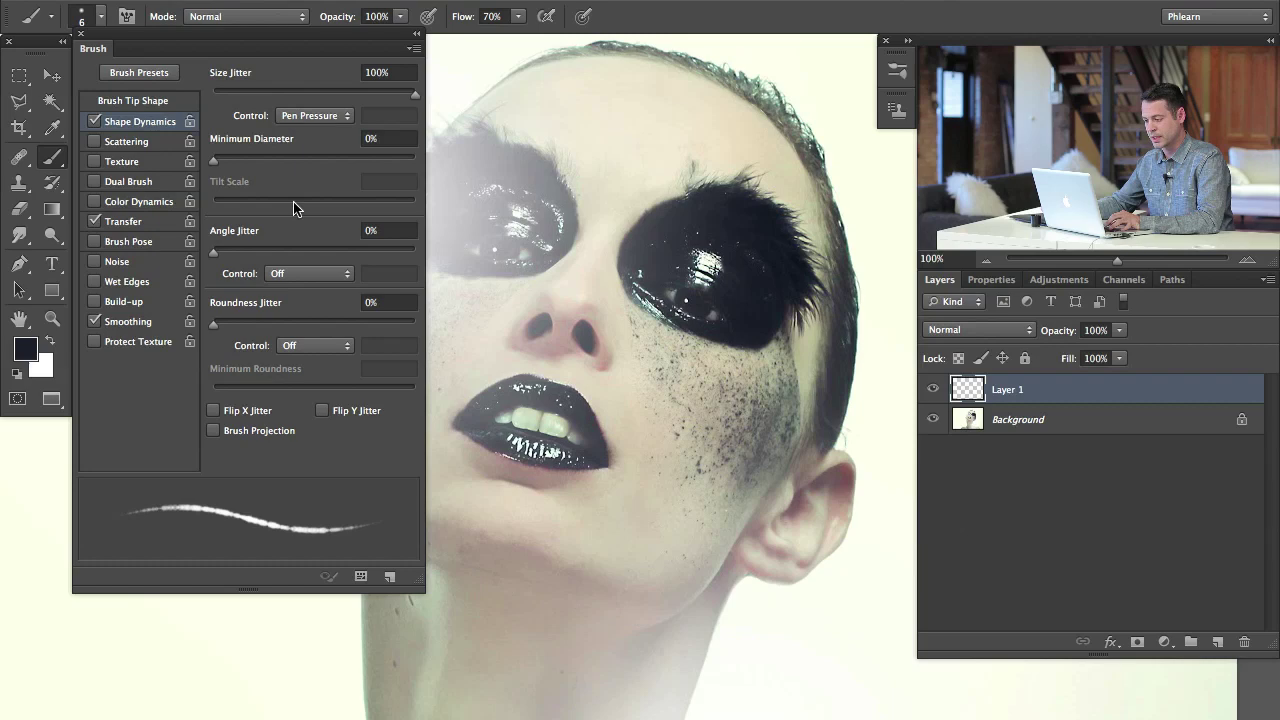
- Enable 1000% Scattering at 100% flow, turn off Transfer, and speckle the jaw
{"action": "left_click", "coordinate": [128, 142]}
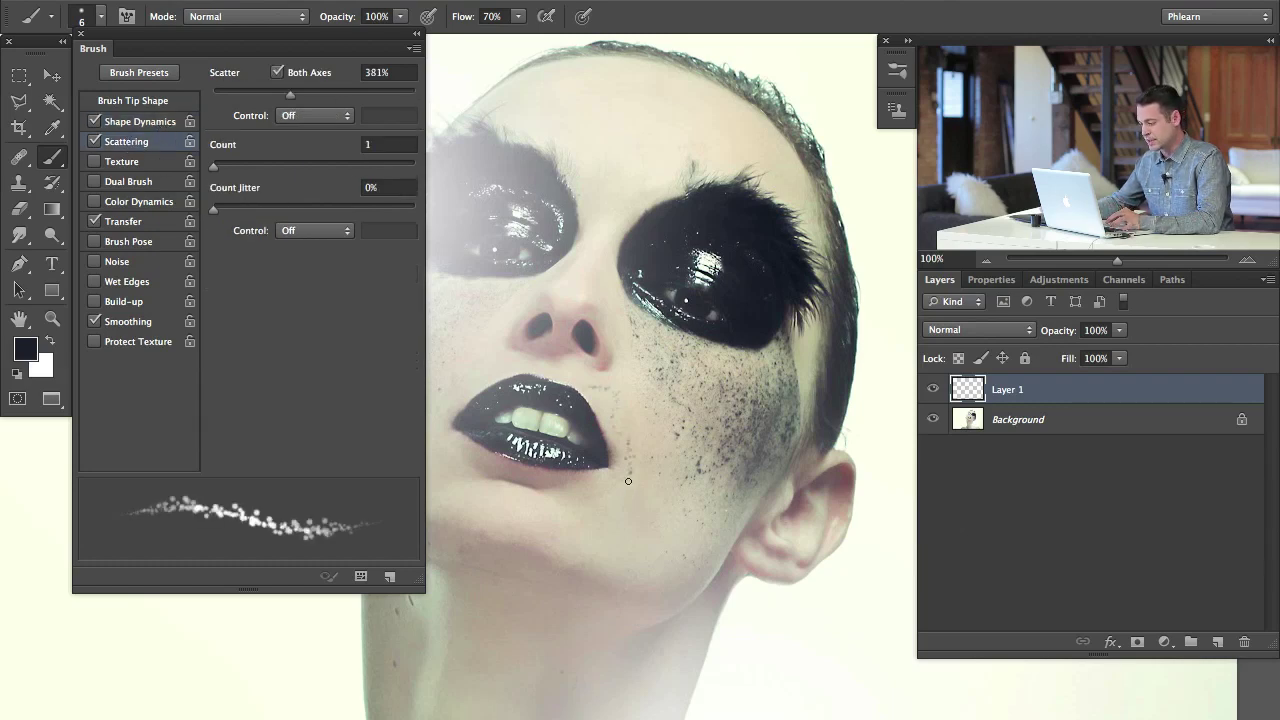
{"action": "mouse_move", "coordinate": [628, 481]}
{"action": "left_mouse_down"}
{"action": "mouse_move", "coordinate": [672, 632]}
{"action": "mouse_move", "coordinate": [558, 630]}
{"action": "left_mouse_up"}
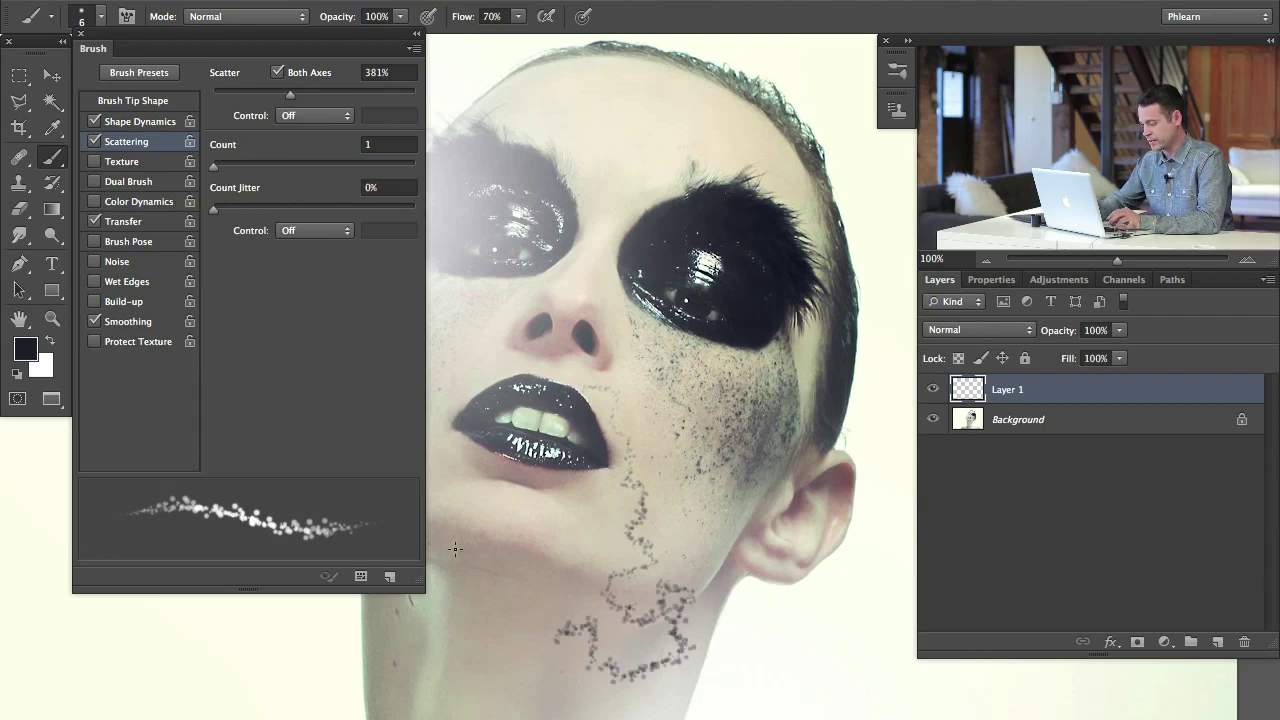
{"action": "key", "text": "shift+0"}
{"action": "mouse_move", "coordinate": [558, 565]}
{"action": "left_mouse_down"}
{"action": "mouse_move", "coordinate": [590, 600]}
{"action": "mouse_move", "coordinate": [635, 510]}
{"action": "mouse_move", "coordinate": [674, 522]}
{"action": "mouse_move", "coordinate": [692, 562]}
{"action": "mouse_move", "coordinate": [662, 468]}
{"action": "mouse_move", "coordinate": [628, 532]}
{"action": "mouse_move", "coordinate": [551, 525]}
{"action": "mouse_move", "coordinate": [508, 548]}
{"action": "mouse_move", "coordinate": [518, 578]}
{"action": "left_mouse_up"}
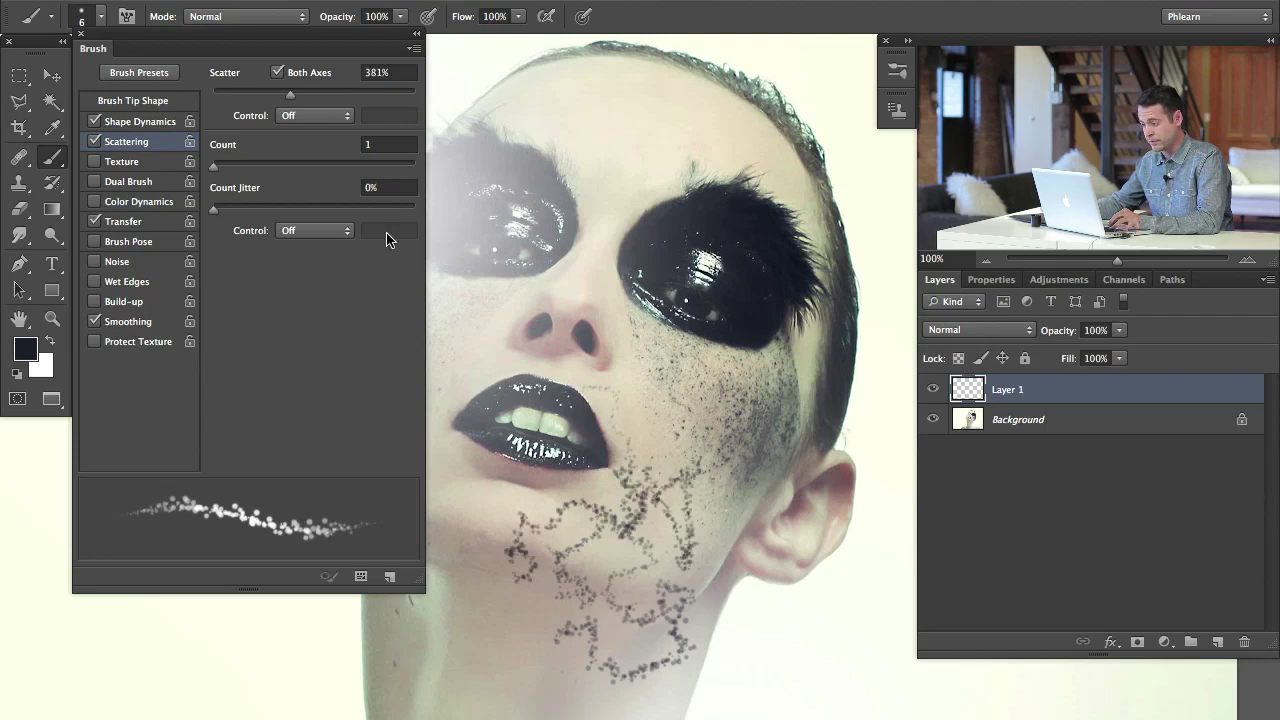
{"action": "left_click_drag", "start_coordinate": [292, 96], "coordinate": [420, 91]}
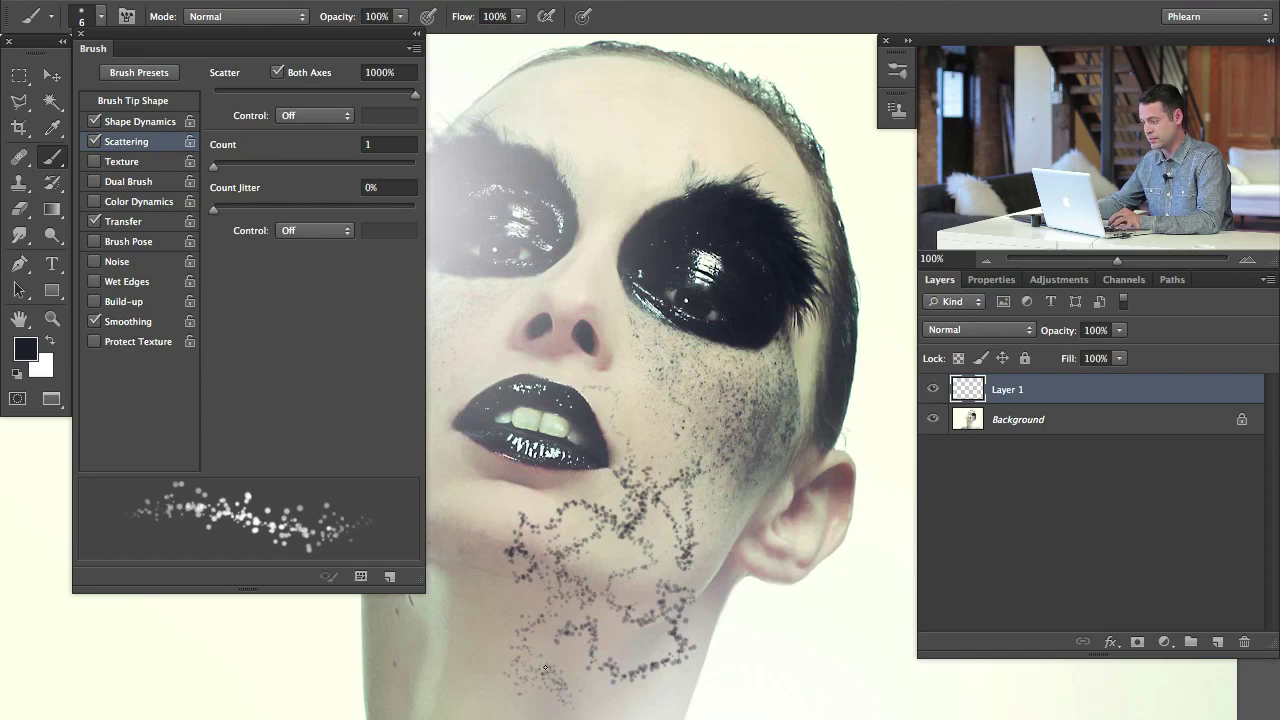
{"action": "left_click", "coordinate": [95, 221]}
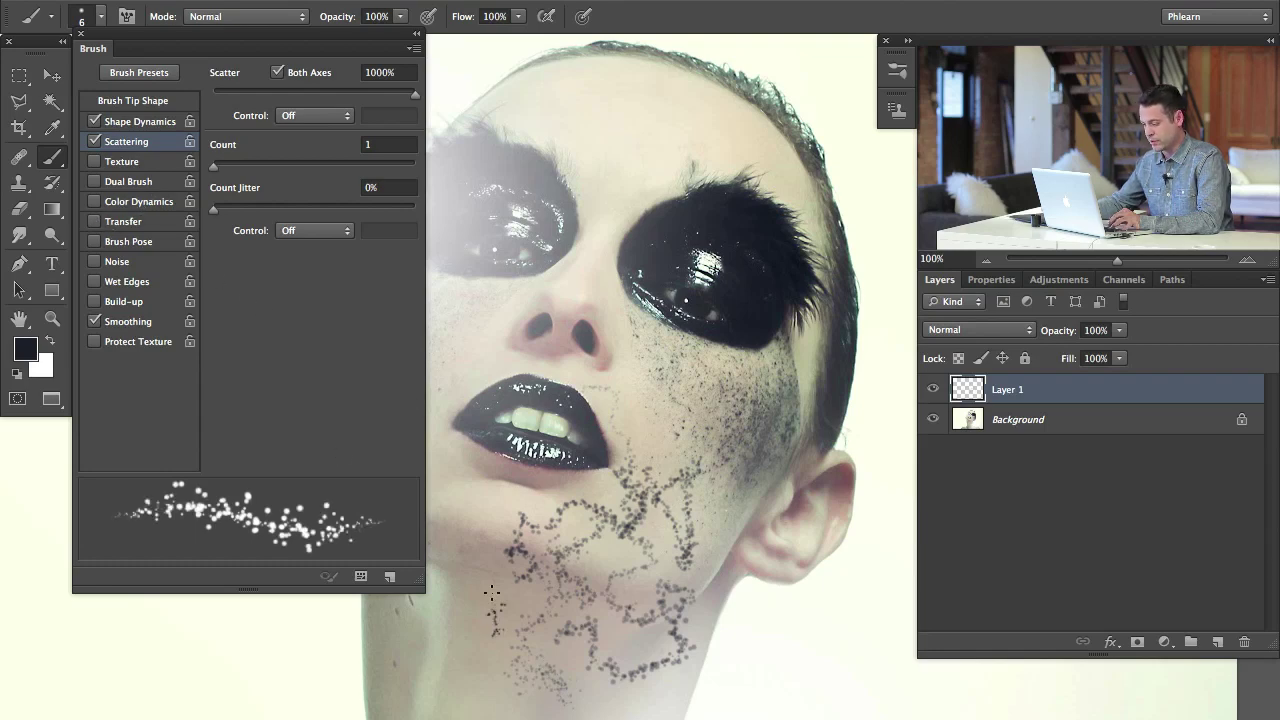
{"action": "mouse_move", "coordinate": [471, 533]}
{"action": "left_mouse_down"}
{"action": "mouse_move", "coordinate": [623, 378]}
{"action": "mouse_move", "coordinate": [650, 428]}
{"action": "mouse_move", "coordinate": [632, 484]}
{"action": "mouse_move", "coordinate": [626, 437]}
{"action": "left_mouse_up"}
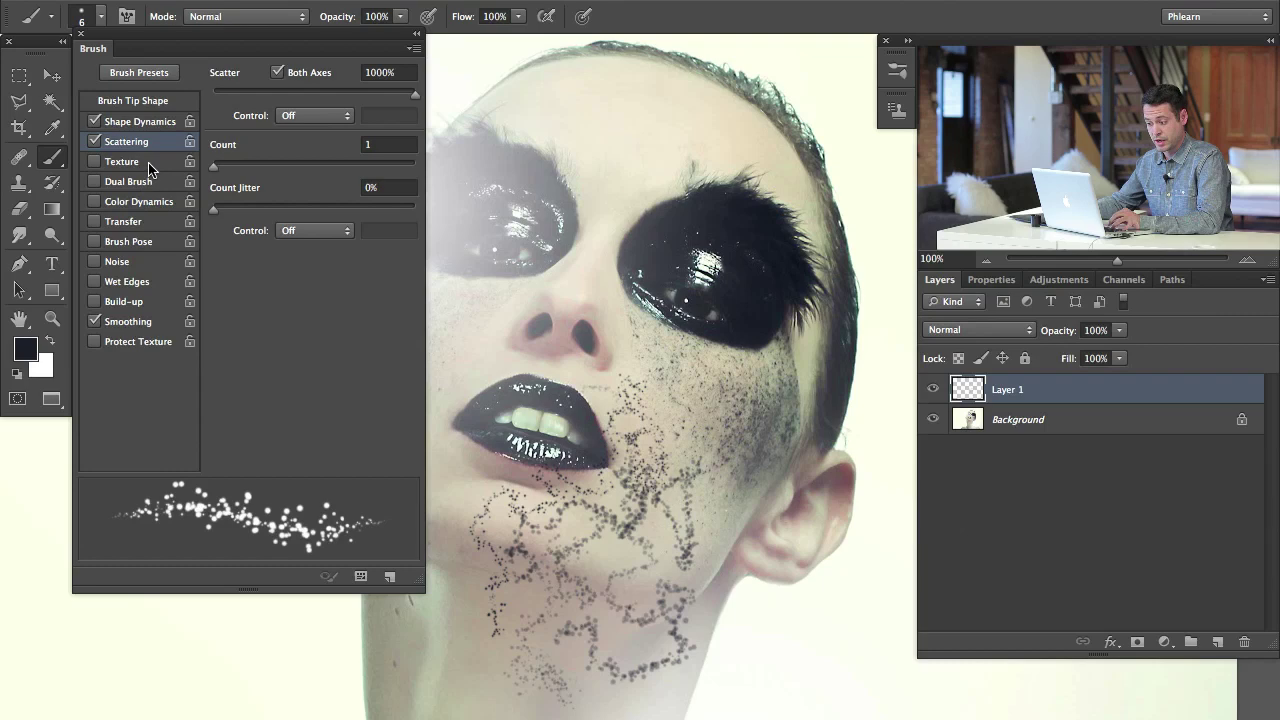
- Re-enable Transfer with Flow Jitter control Off and flow jitter at 71%
{"action": "left_click", "coordinate": [140, 221]}
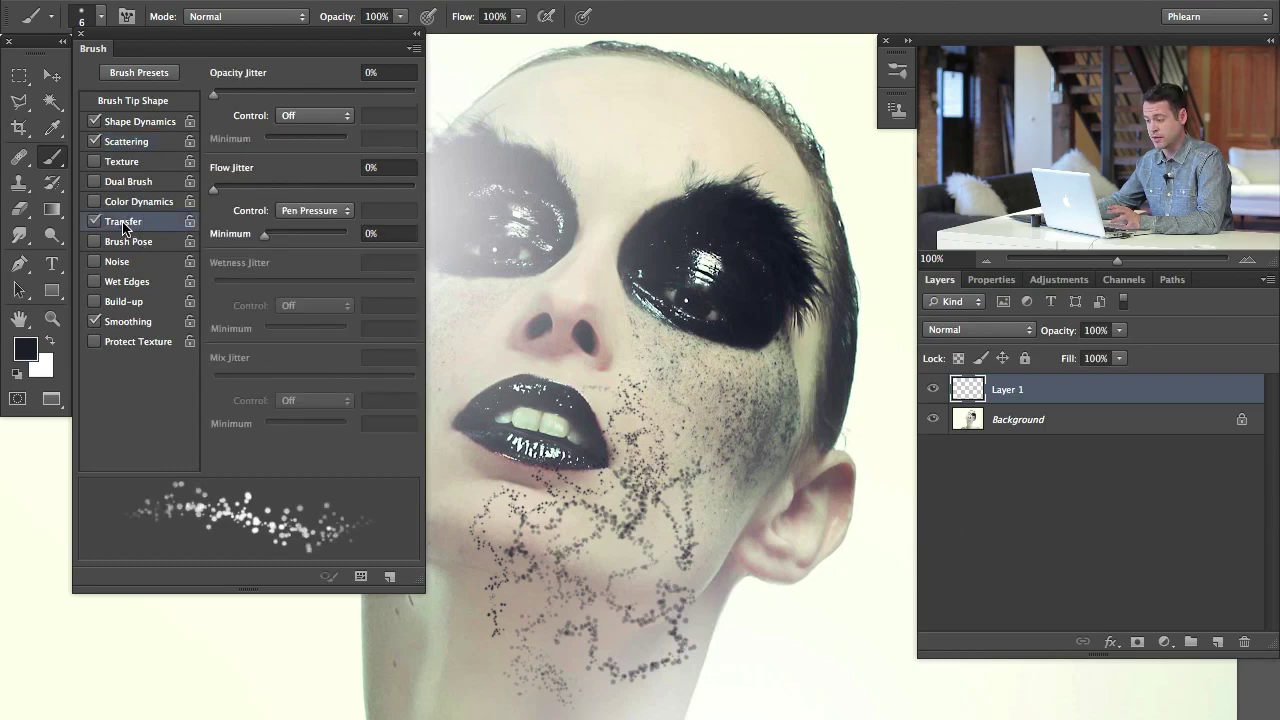
{"action": "left_click", "coordinate": [322, 212]}
{"action": "left_click", "coordinate": [314, 182]}
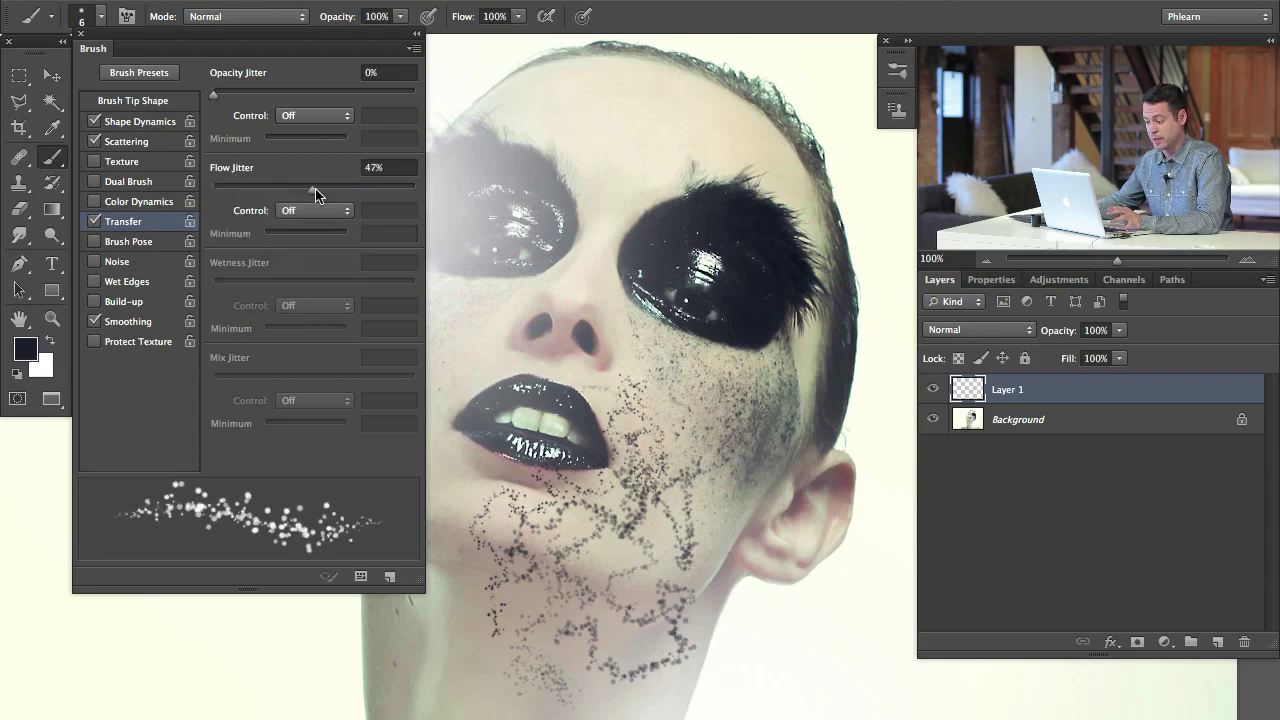
{"action": "mouse_move", "coordinate": [315, 188]}
{"action": "left_mouse_down"}
{"action": "mouse_move", "coordinate": [385, 182]}
{"action": "mouse_move", "coordinate": [356, 188]}
{"action": "left_mouse_up"}
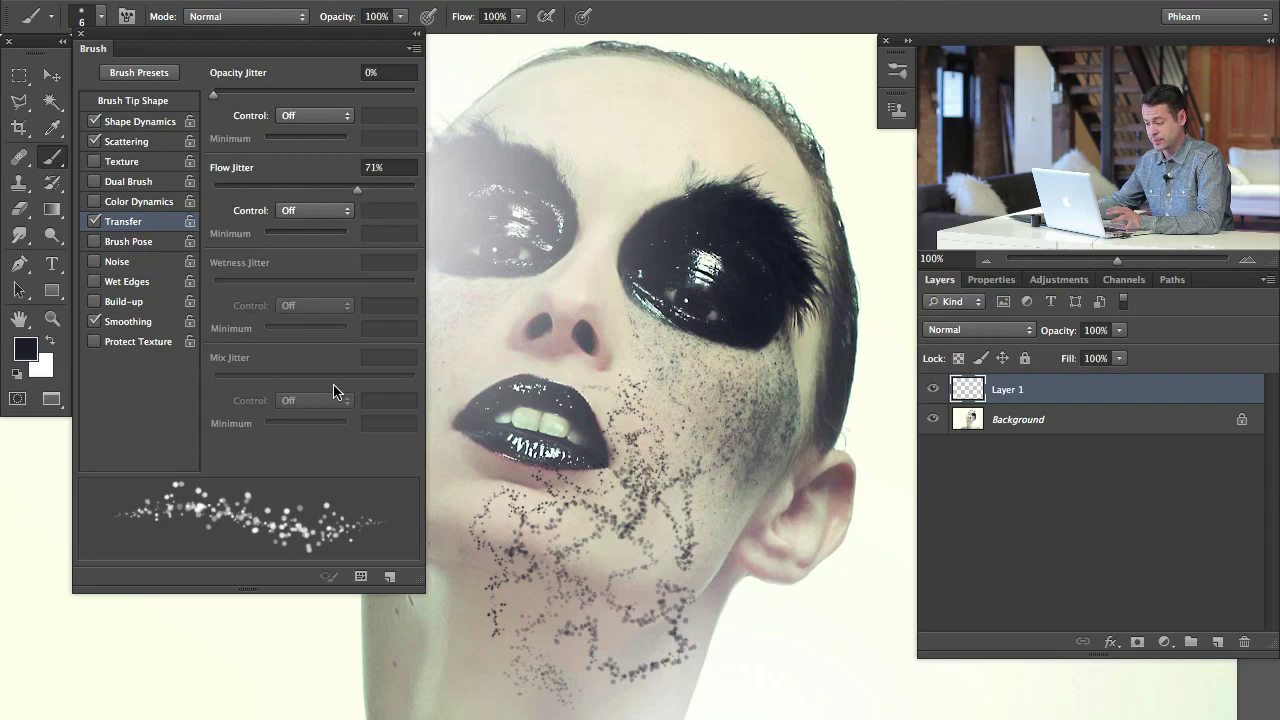
- Paint speckles above the upper lip and along the right side of the neck
{"action": "left_click_drag", "start_coordinate": [493, 354], "coordinate": [541, 367]}
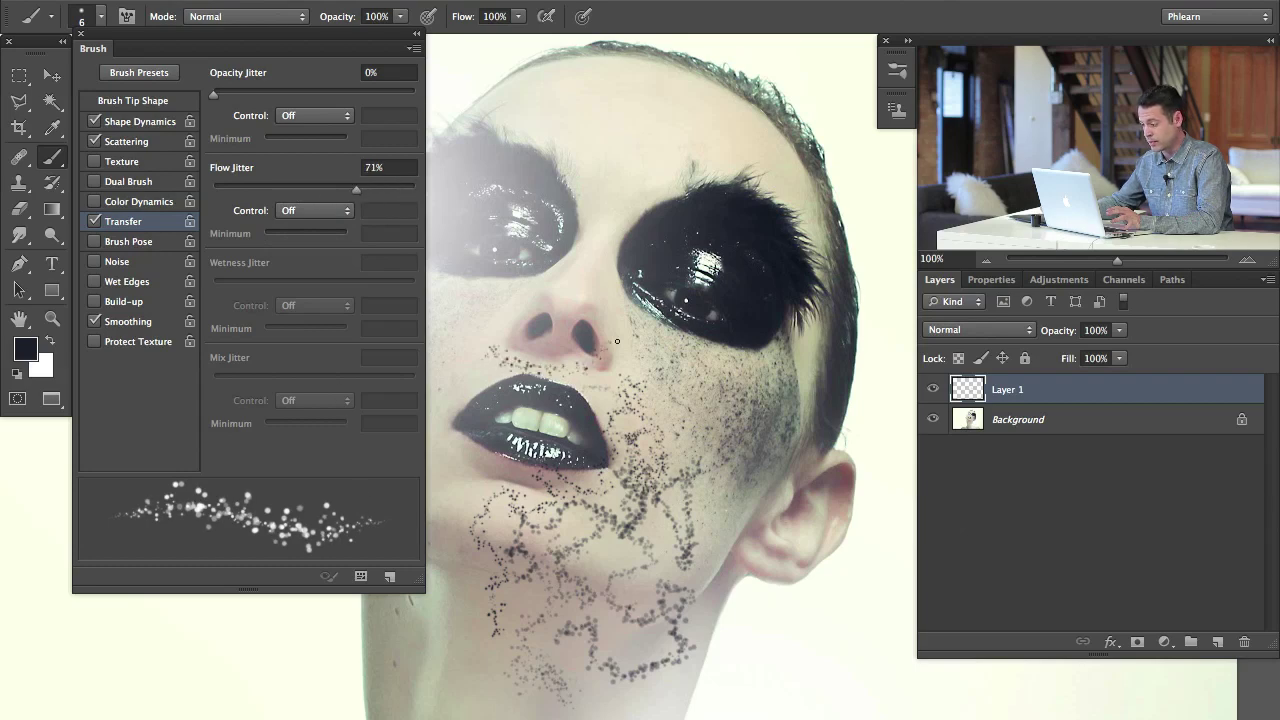
{"action": "left_click_drag", "start_coordinate": [707, 562], "coordinate": [715, 645]}
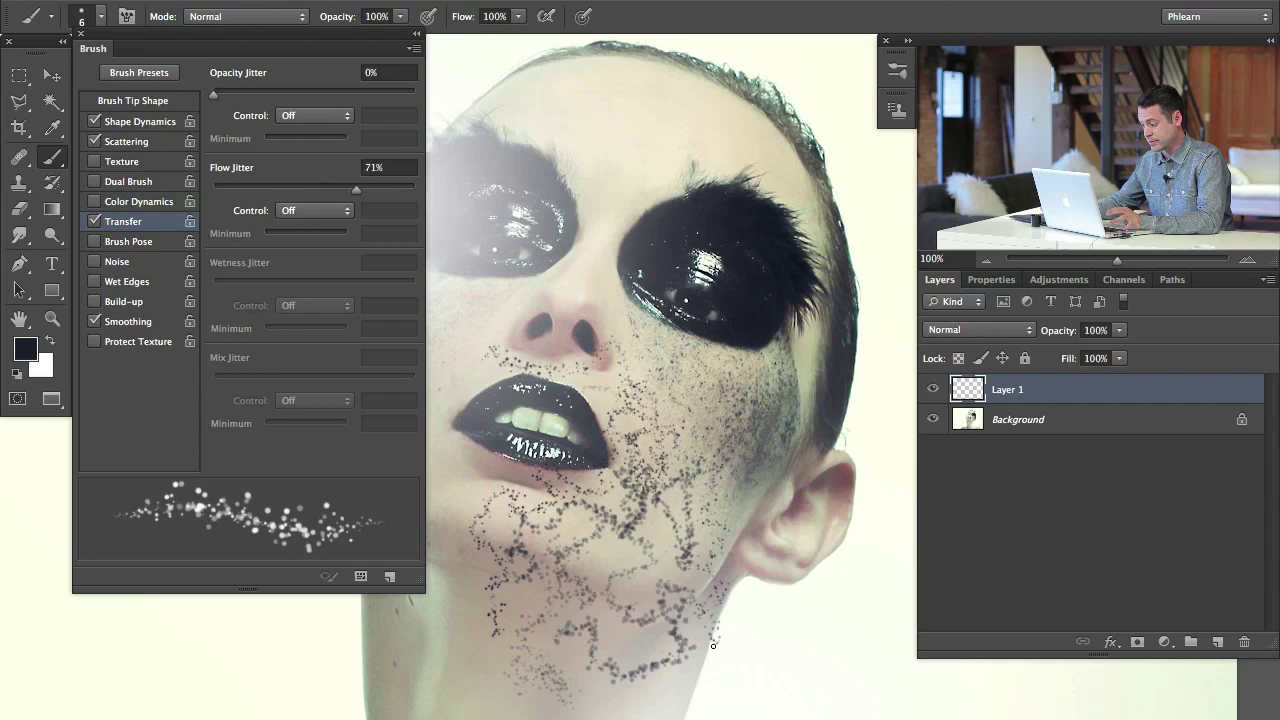
{"action": "left_click_drag", "start_coordinate": [704, 528], "coordinate": [695, 575]}
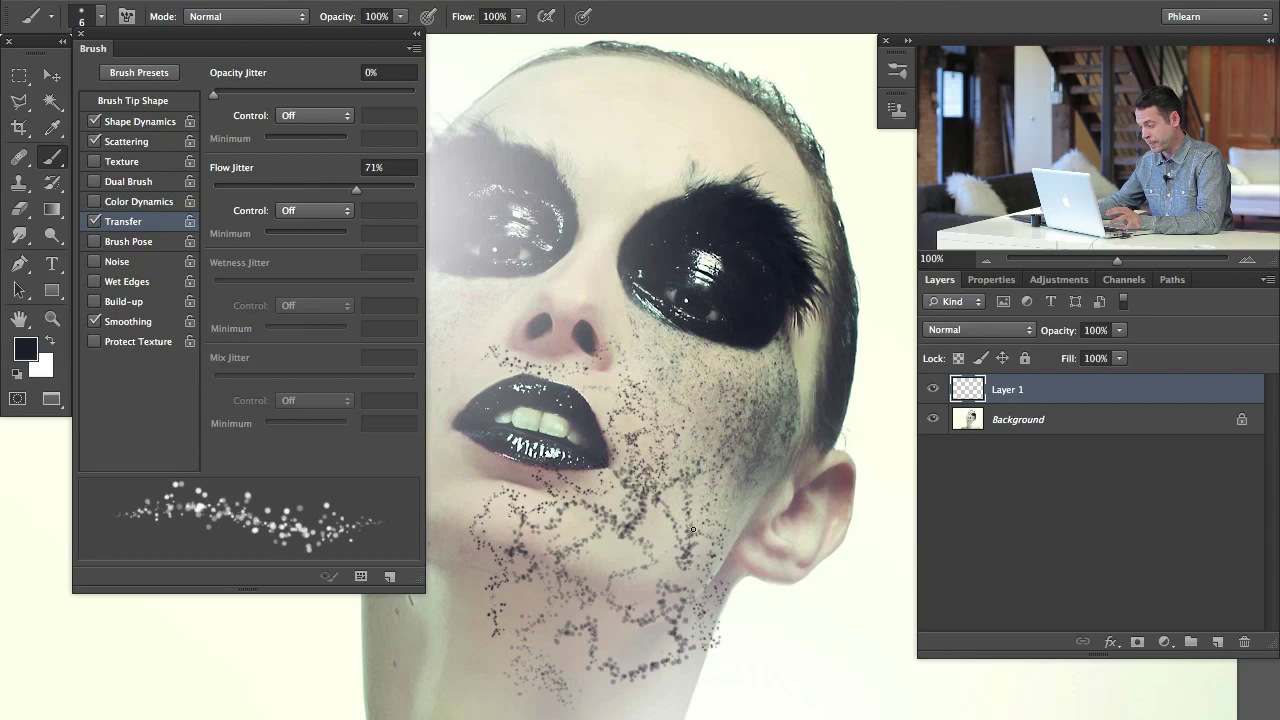
- Set the brush tip angle to 8° and roundness to 72%
{"action": "left_click", "coordinate": [154, 103]}
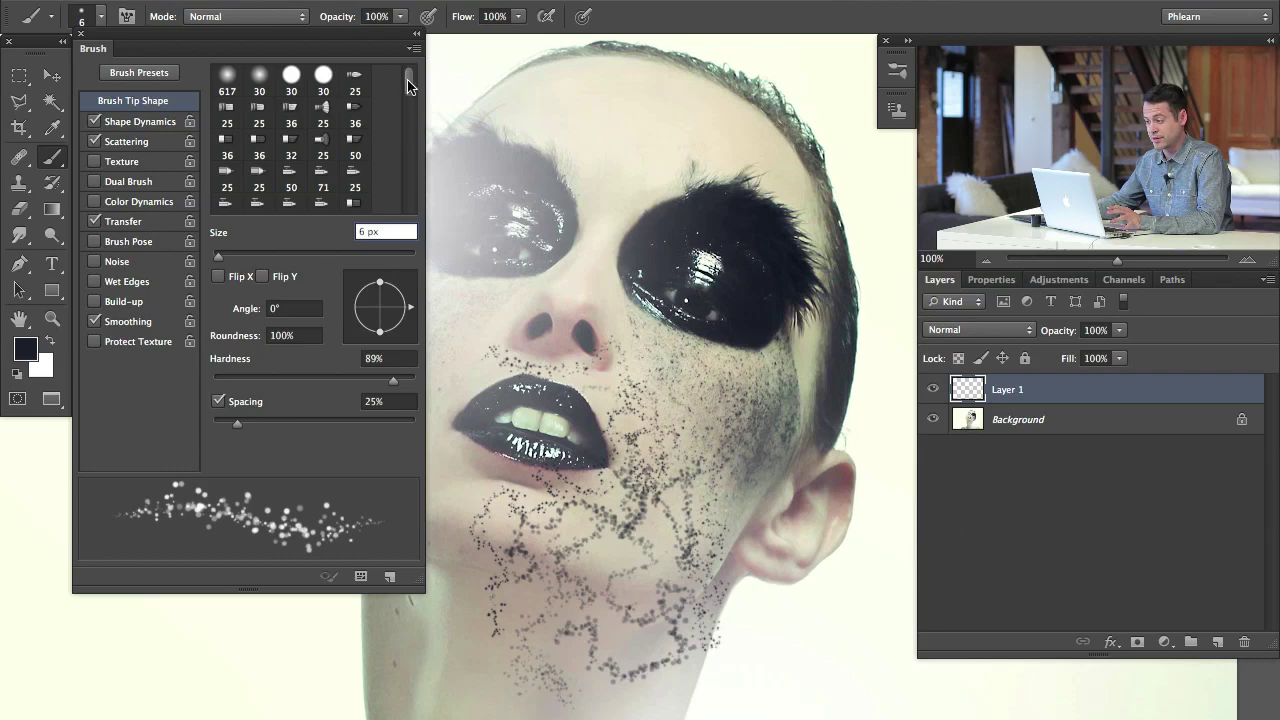
{"action": "mouse_move", "coordinate": [409, 84]}
{"action": "left_mouse_down"}
{"action": "mouse_move", "coordinate": [411, 110]}
{"action": "mouse_move", "coordinate": [414, 67]}
{"action": "left_mouse_up"}
{"action": "left_click", "coordinate": [398, 306]}
{"action": "left_click_drag", "start_coordinate": [398, 308], "coordinate": [397, 307]}
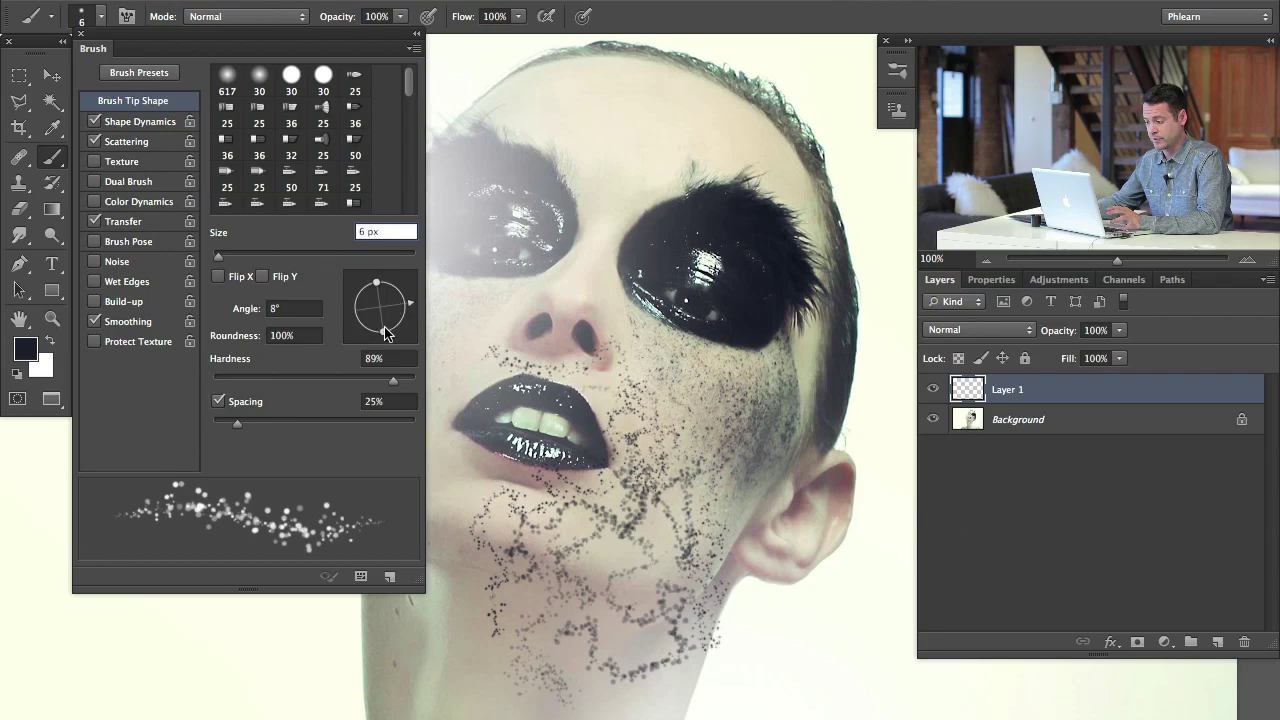
{"action": "left_click_drag", "start_coordinate": [385, 334], "coordinate": [383, 331]}
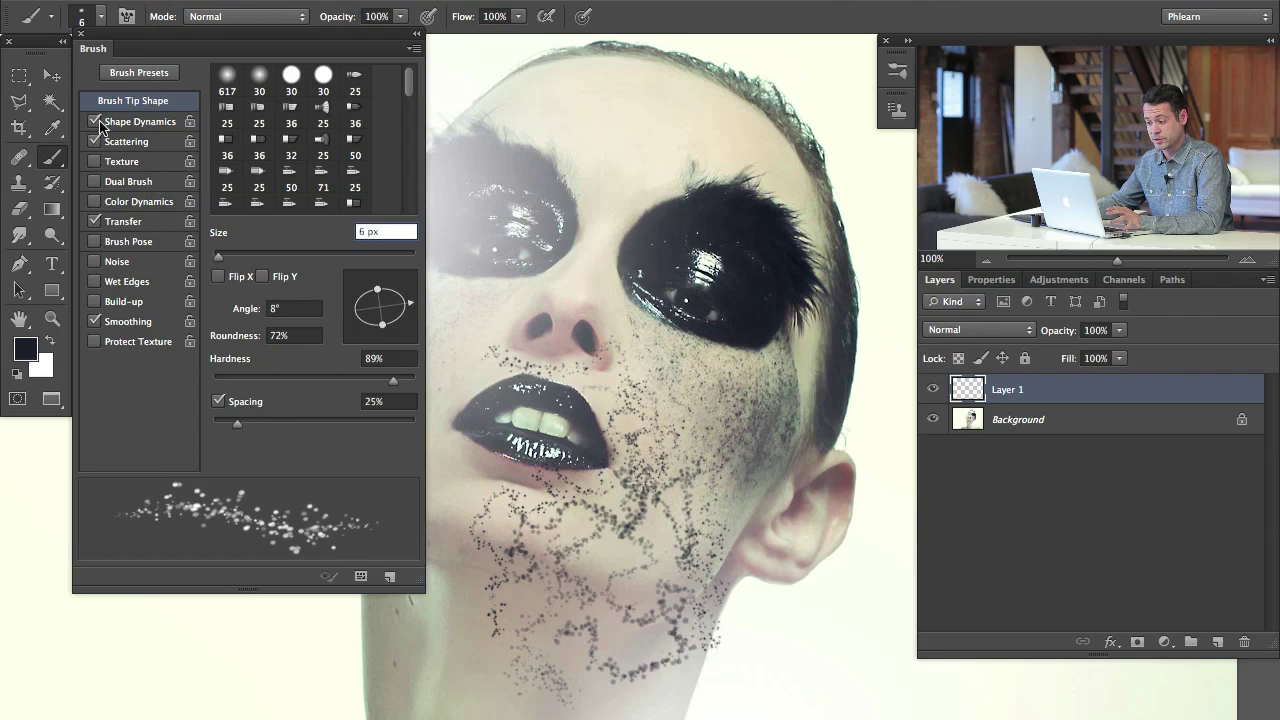
- Set Shape Dynamics angle jitter to 100% and speckle the lower-left jaw and chin
{"action": "left_click", "coordinate": [146, 122]}
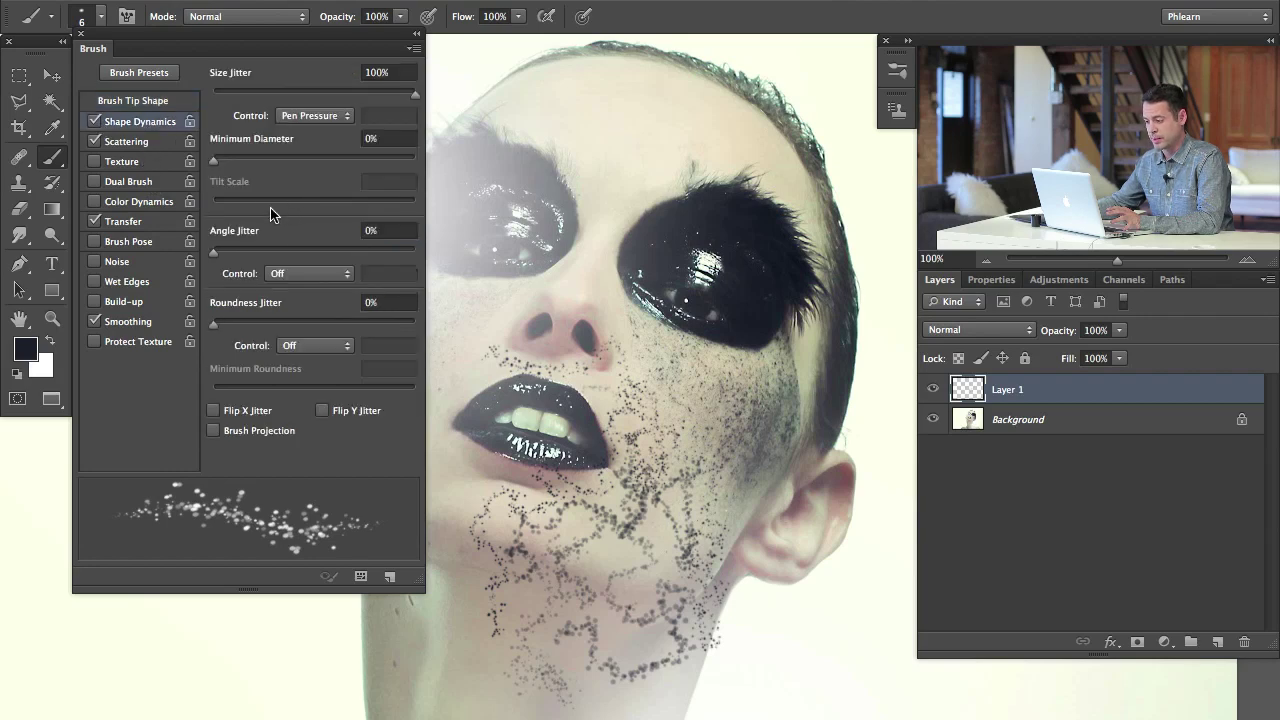
{"action": "left_click_drag", "start_coordinate": [220, 257], "coordinate": [455, 252]}
{"action": "left_click_drag", "start_coordinate": [257, 250], "coordinate": [418, 250]}
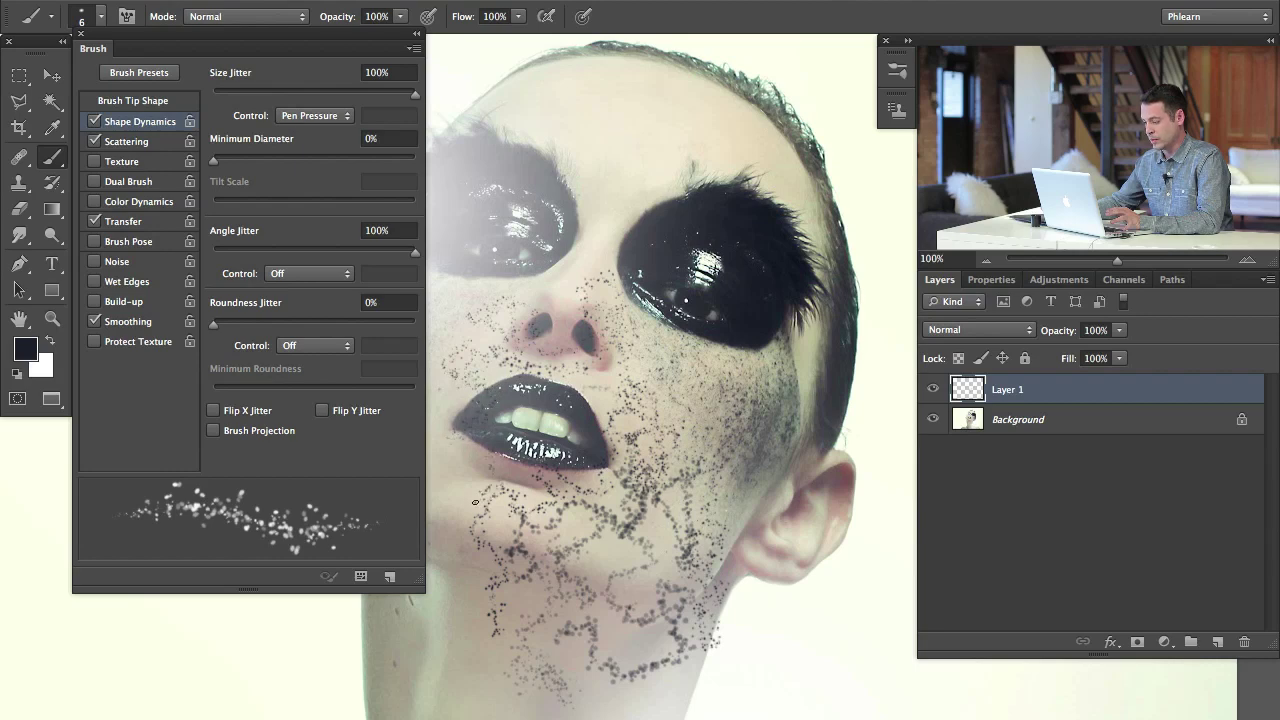
{"action": "mouse_move", "coordinate": [475, 502]}
{"action": "left_mouse_down"}
{"action": "mouse_move", "coordinate": [584, 645]}
{"action": "mouse_move", "coordinate": [571, 522]}
{"action": "mouse_move", "coordinate": [591, 534]}
{"action": "left_mouse_up"}
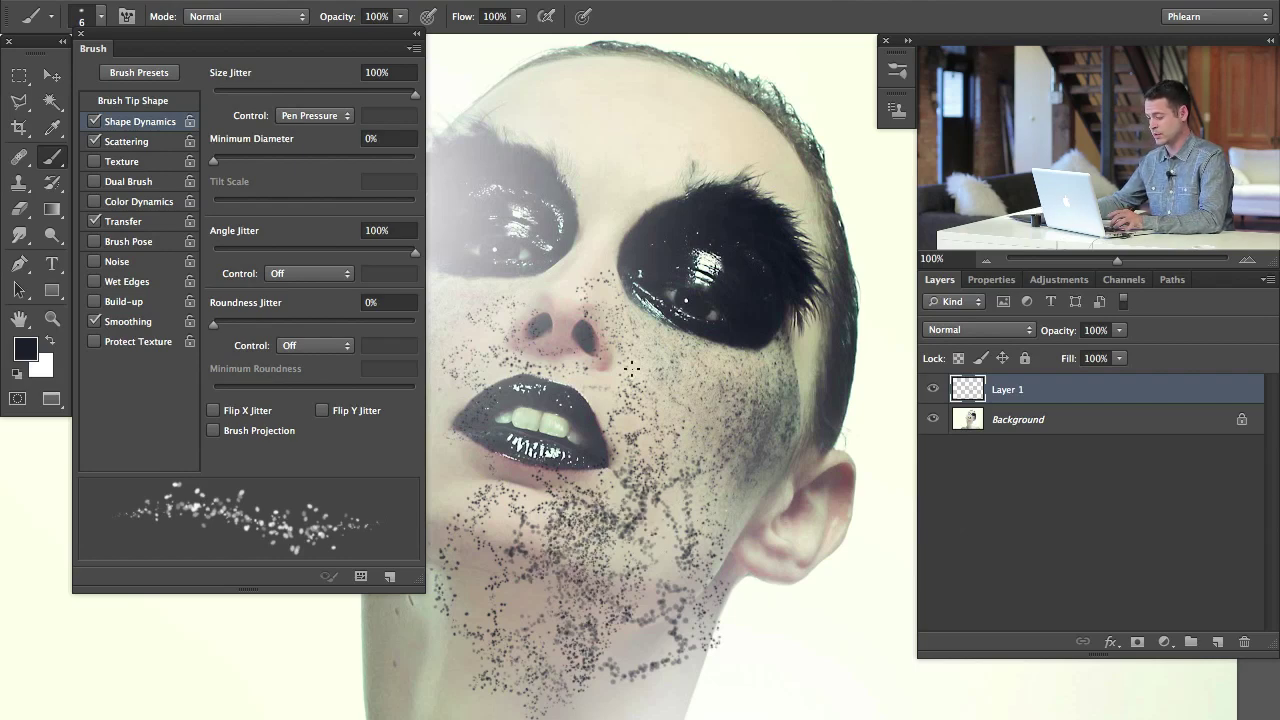
- Undo the chin and neck test speckles, then try and undo a dense jawline stroke
{"action": "key", "text": "ctrl+z"}
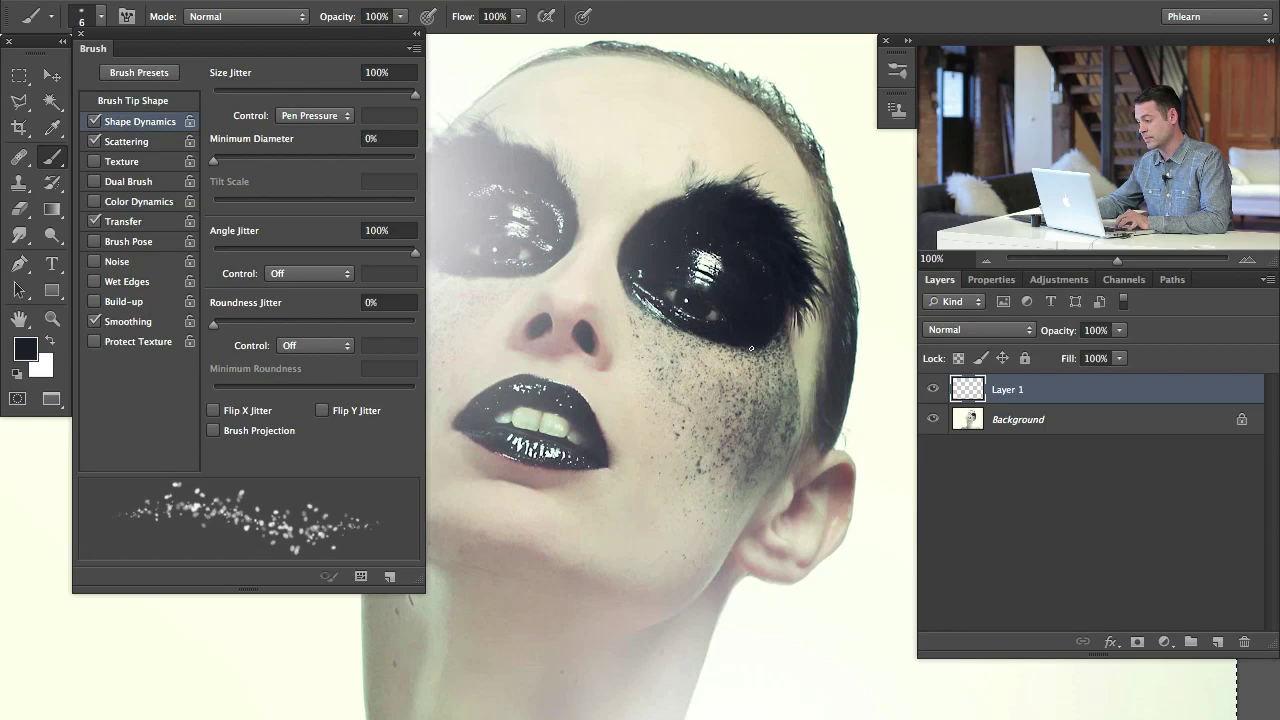
{"action": "mouse_move", "coordinate": [652, 556]}
{"action": "left_mouse_down"}
{"action": "mouse_move", "coordinate": [565, 590]}
{"action": "mouse_move", "coordinate": [695, 548]}
{"action": "mouse_move", "coordinate": [560, 590]}
{"action": "mouse_move", "coordinate": [700, 545]}
{"action": "mouse_move", "coordinate": [510, 620]}
{"action": "mouse_move", "coordinate": [705, 548]}
{"action": "left_mouse_up"}
{"action": "key", "text": "ctrl+z"}
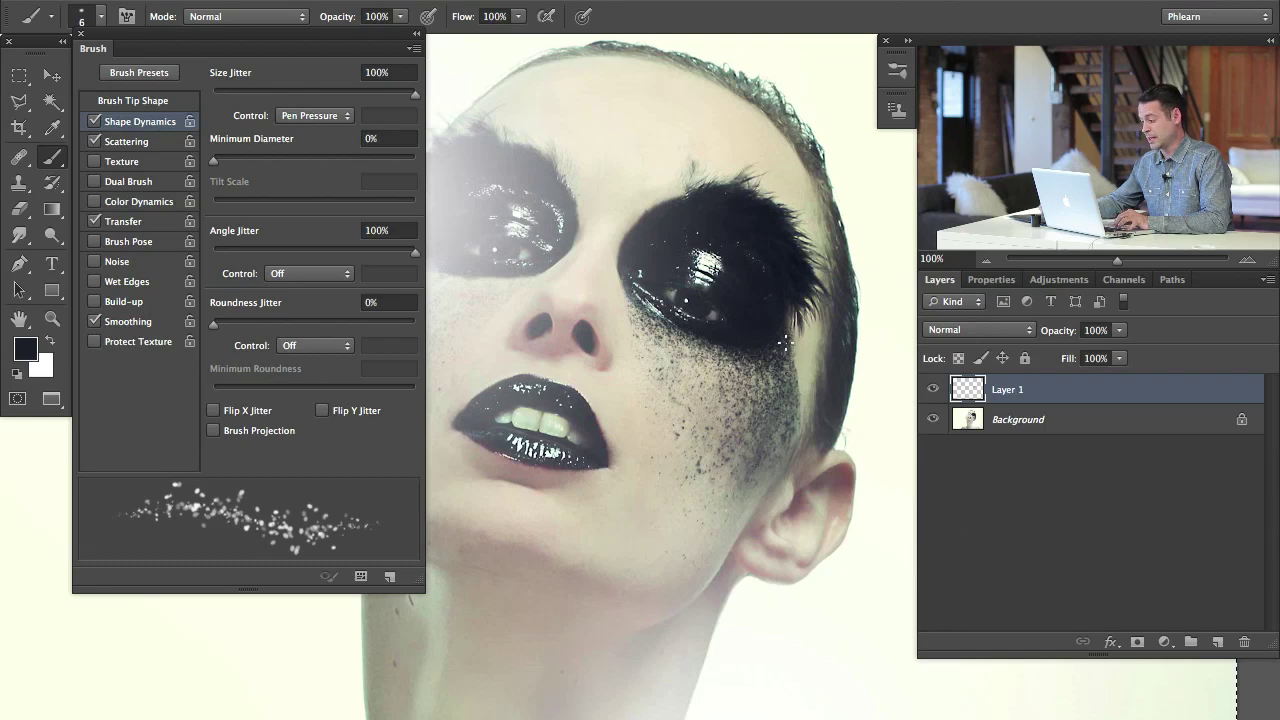
- Toggle Layer 1's visibility three times to compare the face with and without speckles
{"action": "left_click", "coordinate": [933, 389]}
{"action": "left_click", "coordinate": [933, 389]}
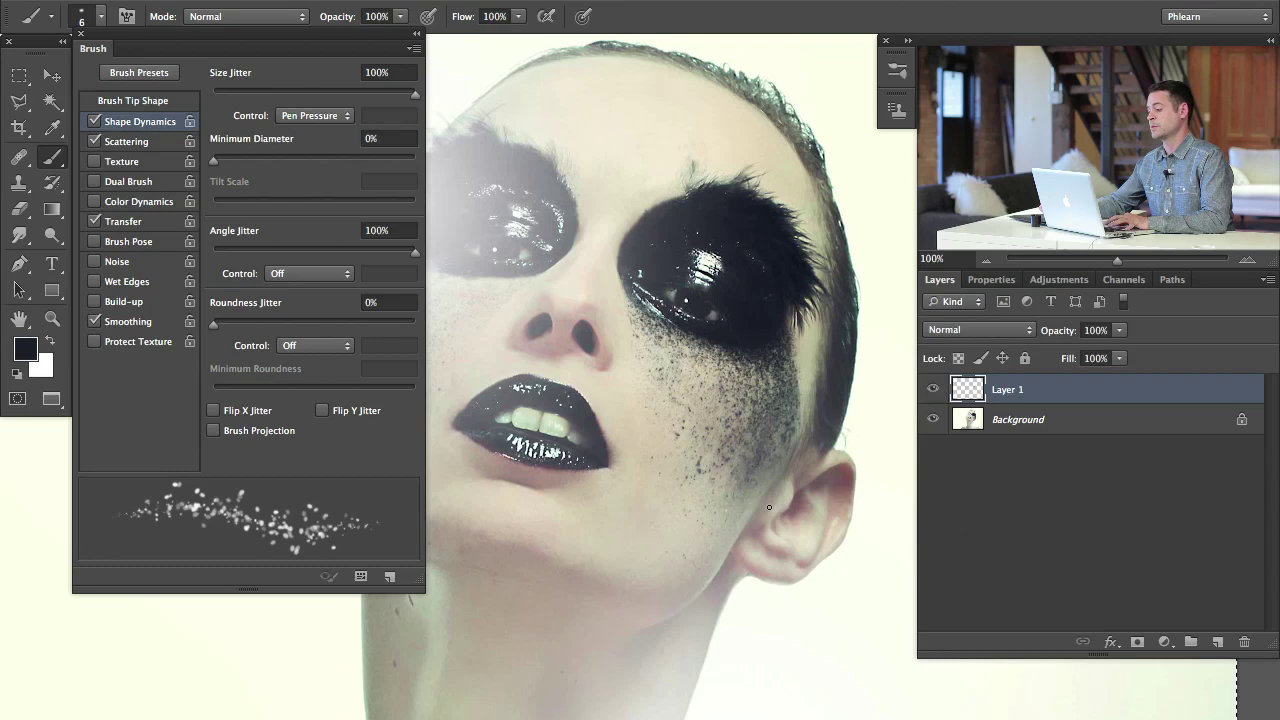
{"action": "scroll", "coordinate": [760, 507], "scroll_direction": "down", "scroll_amount": 2}
{"action": "scroll", "coordinate": [750, 508], "scroll_direction": "down", "scroll_amount": 1}
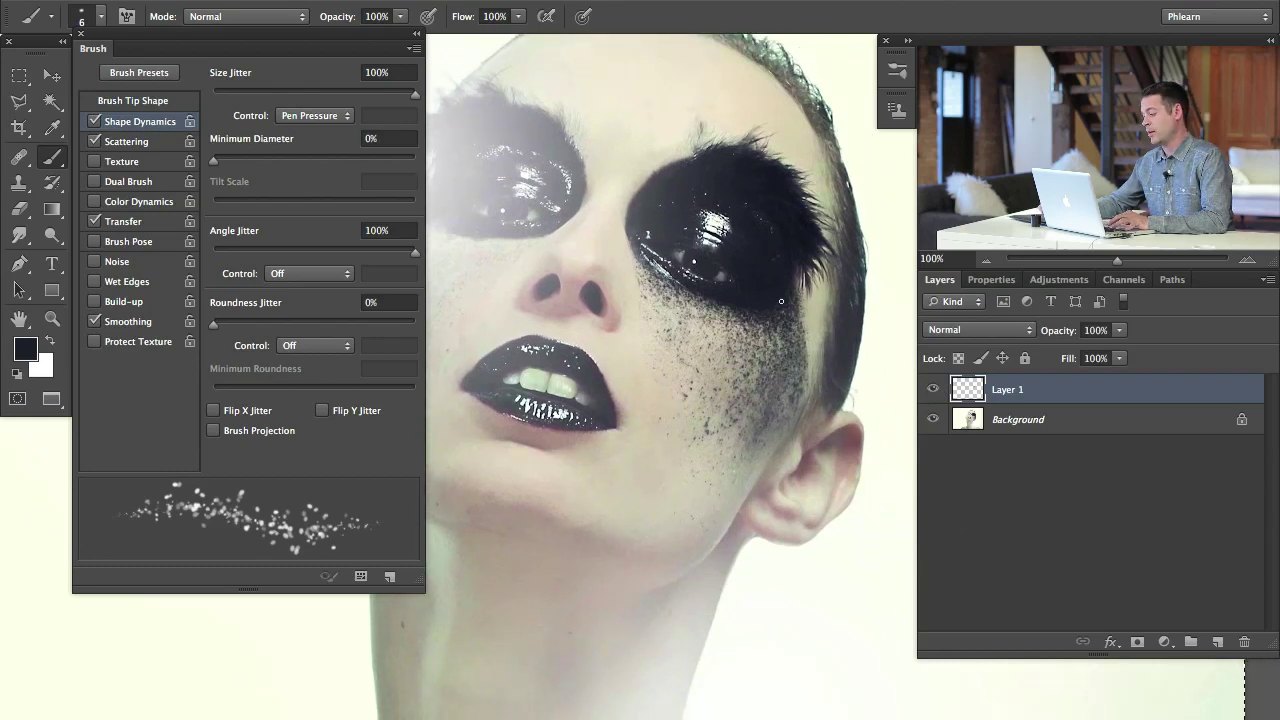
{"action": "left_click", "coordinate": [933, 389]}
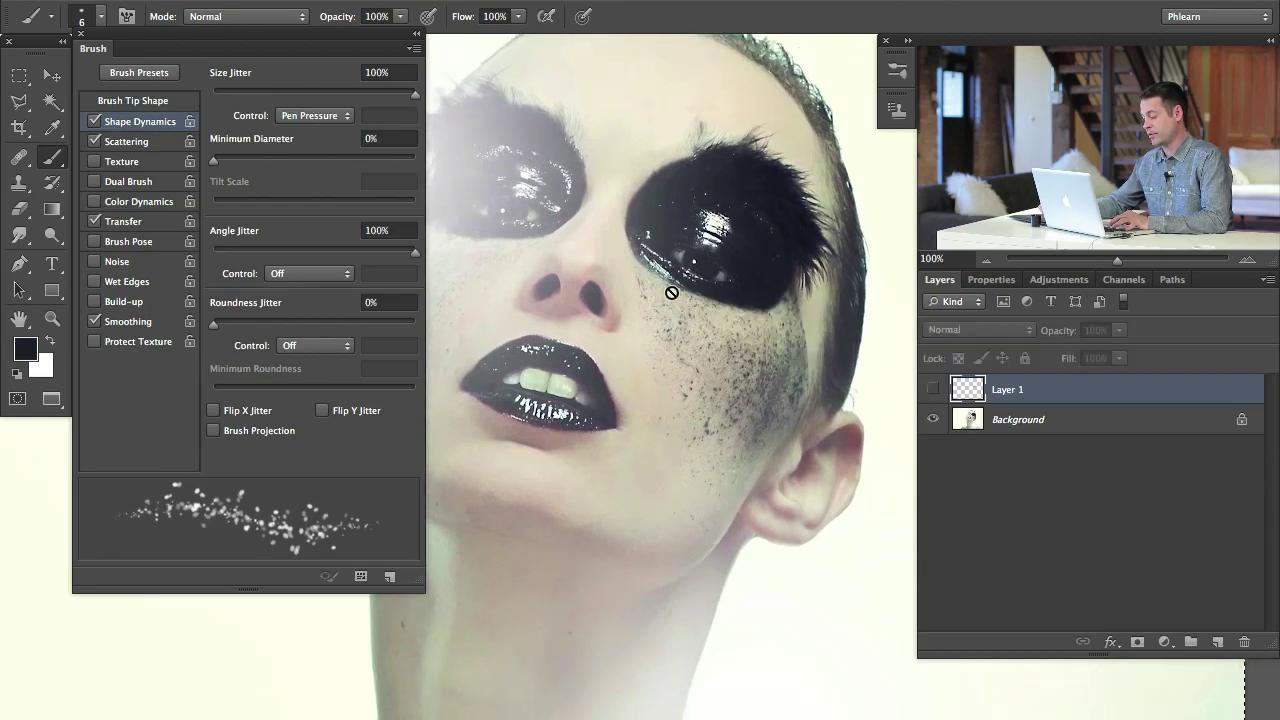
{"action": "left_click", "coordinate": [932, 390]}
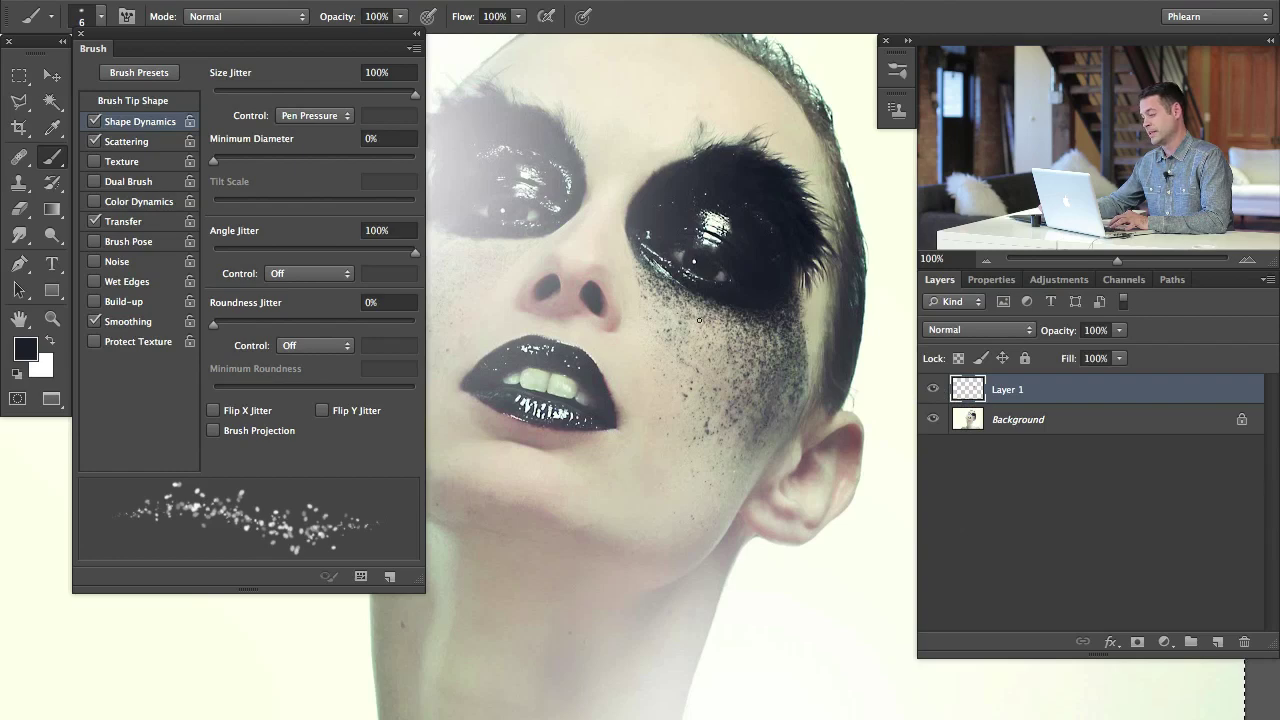
{"action": "left_click", "coordinate": [932, 389]}
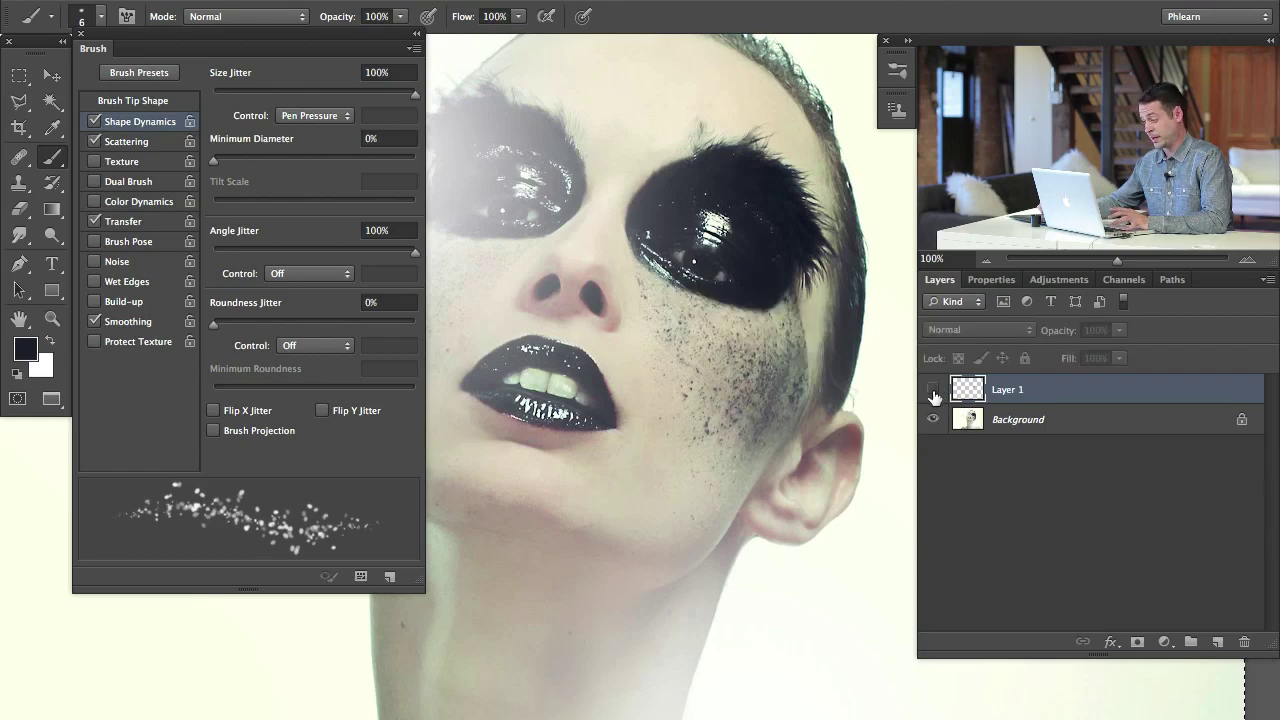
{"action": "left_click", "coordinate": [932, 389]}
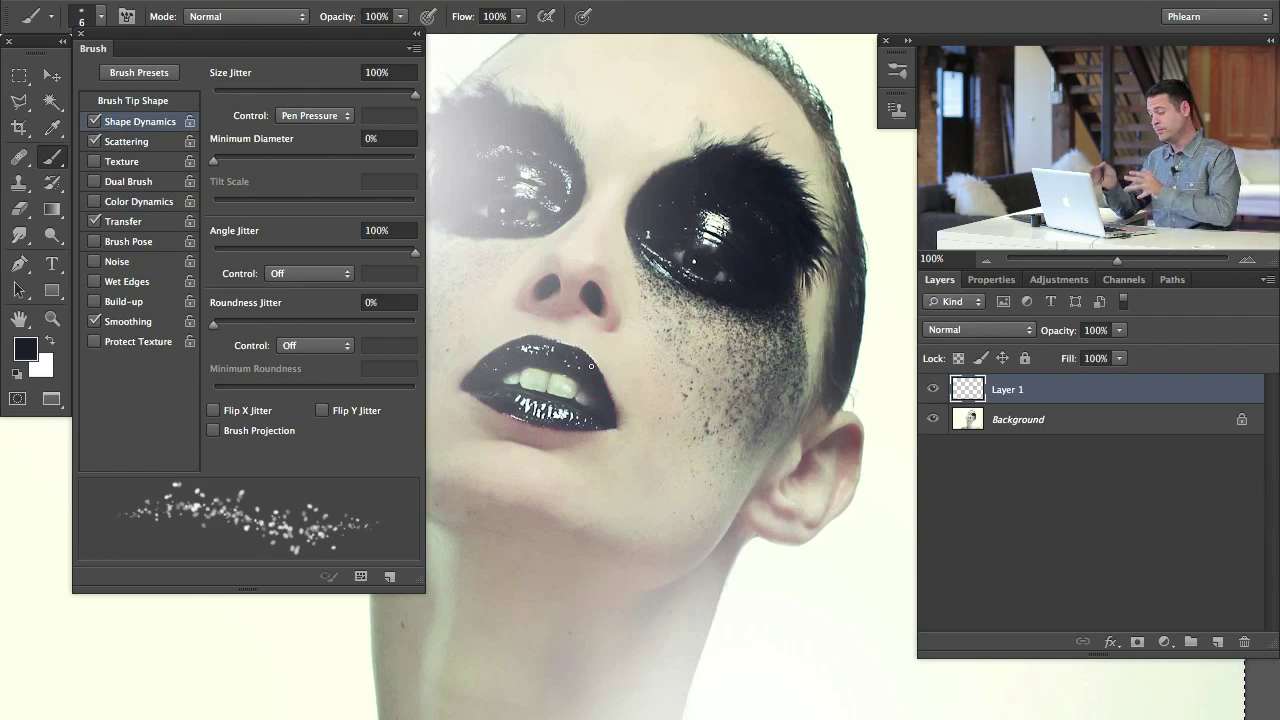
- Add a new empty layer above Layer 1, then test and undo a speckle stroke beside the left eye
{"action": "key", "text": "ctrl+shift+alt+n"}
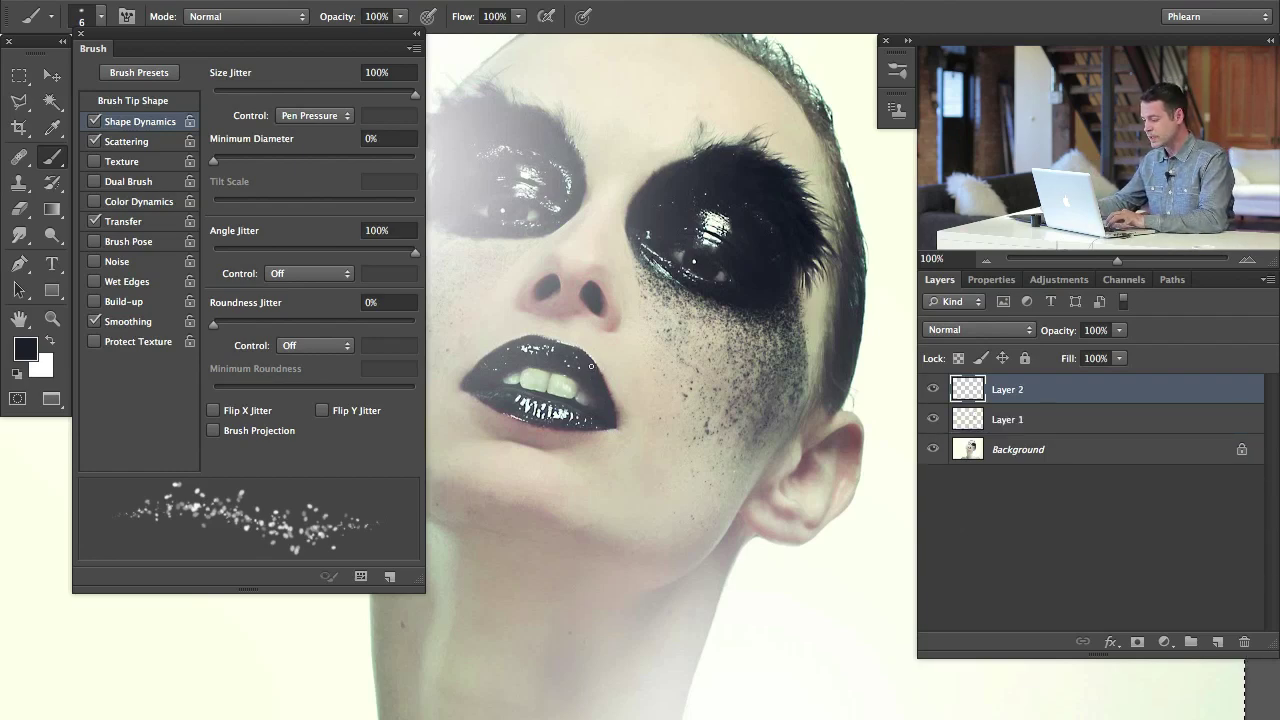
{"action": "left_click_drag", "start_coordinate": [585, 343], "coordinate": [737, 325]}
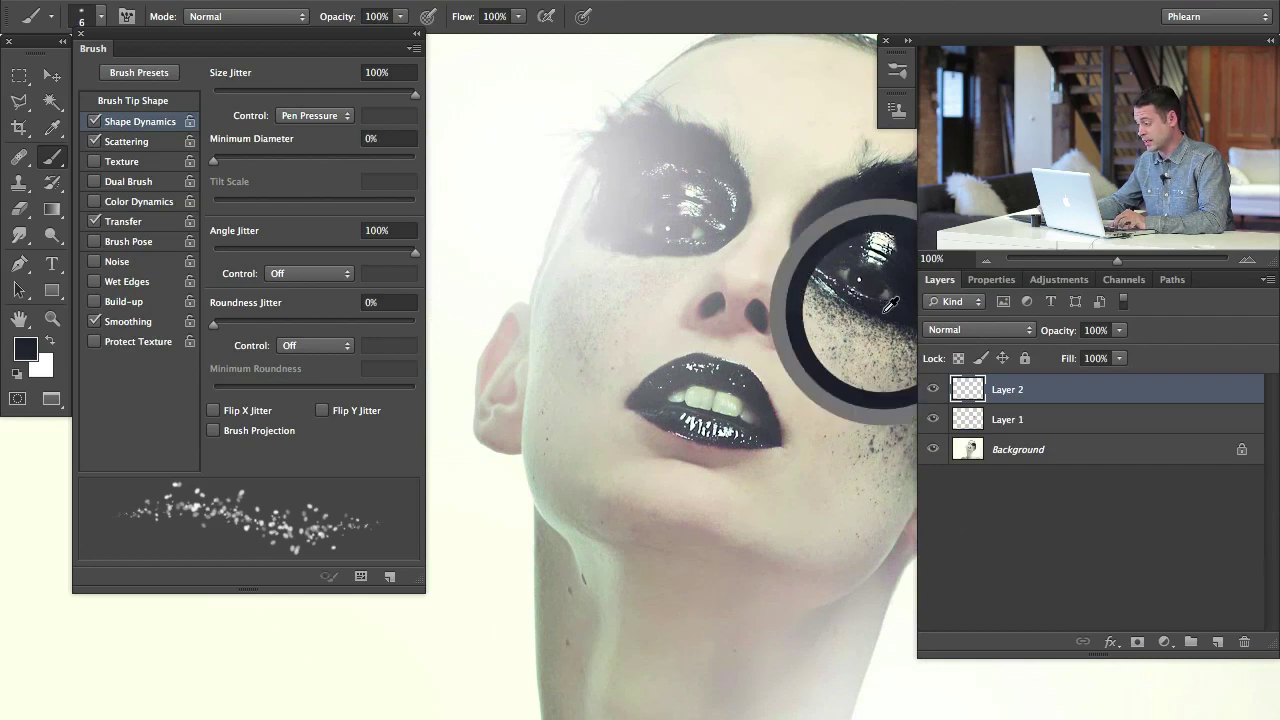
{"action": "left_click_drag", "start_coordinate": [568, 268], "coordinate": [600, 238]}
{"action": "key", "text": "ctrl+z"}
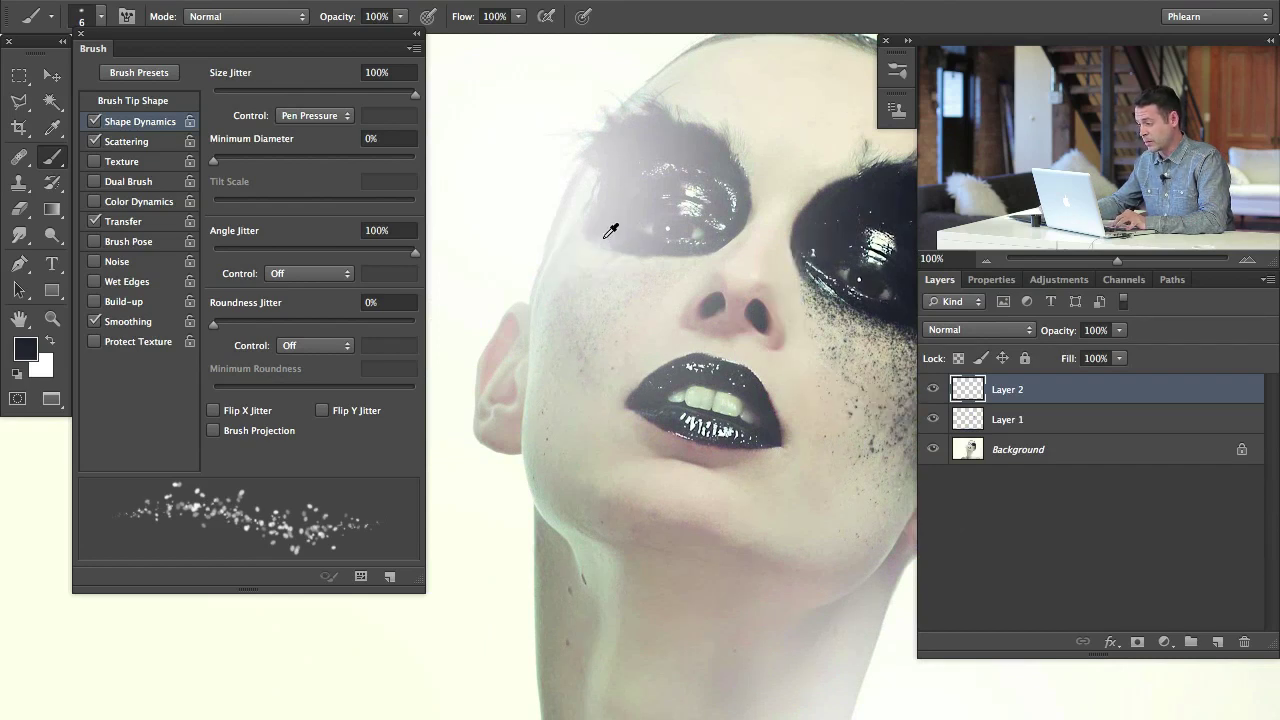
- Sample a light grey from the skin under the left eye as the paint colour
{"action": "left_click", "coordinate": [602, 223], "text": "alt"}
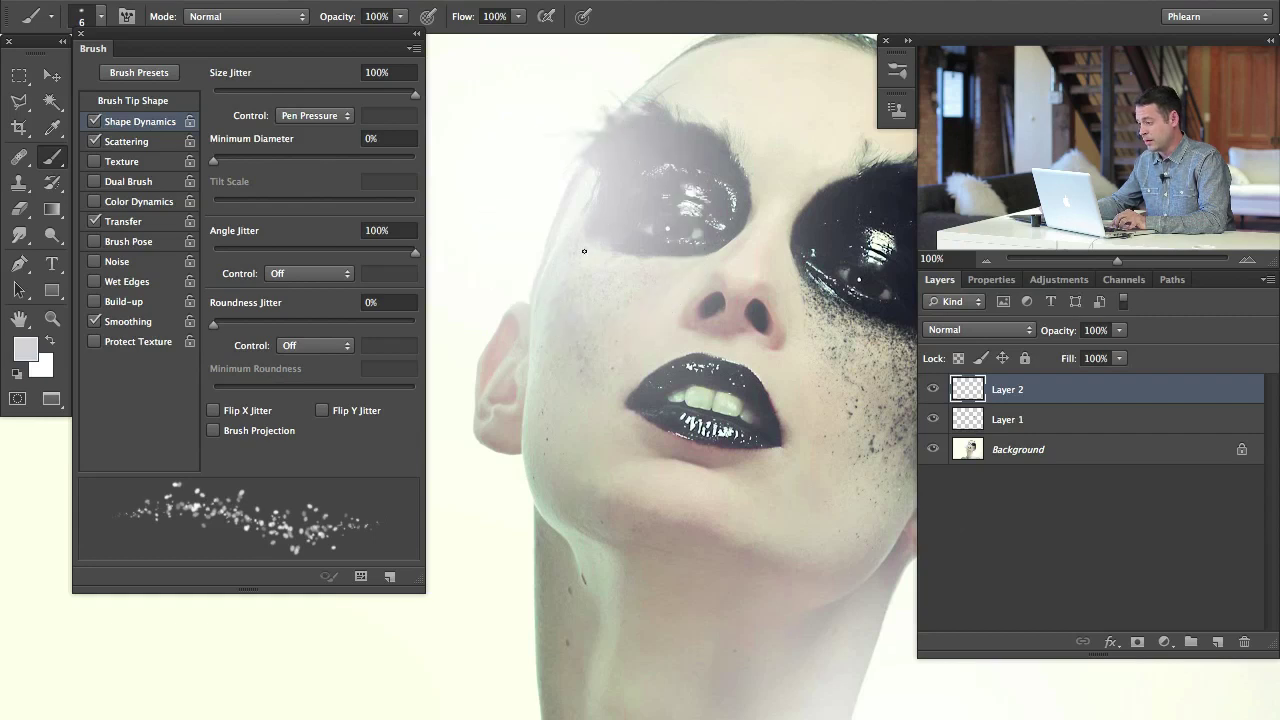
{"action": "left_click", "coordinate": [621, 239], "text": "alt"}
{"action": "left_click", "coordinate": [641, 252], "text": "alt"}
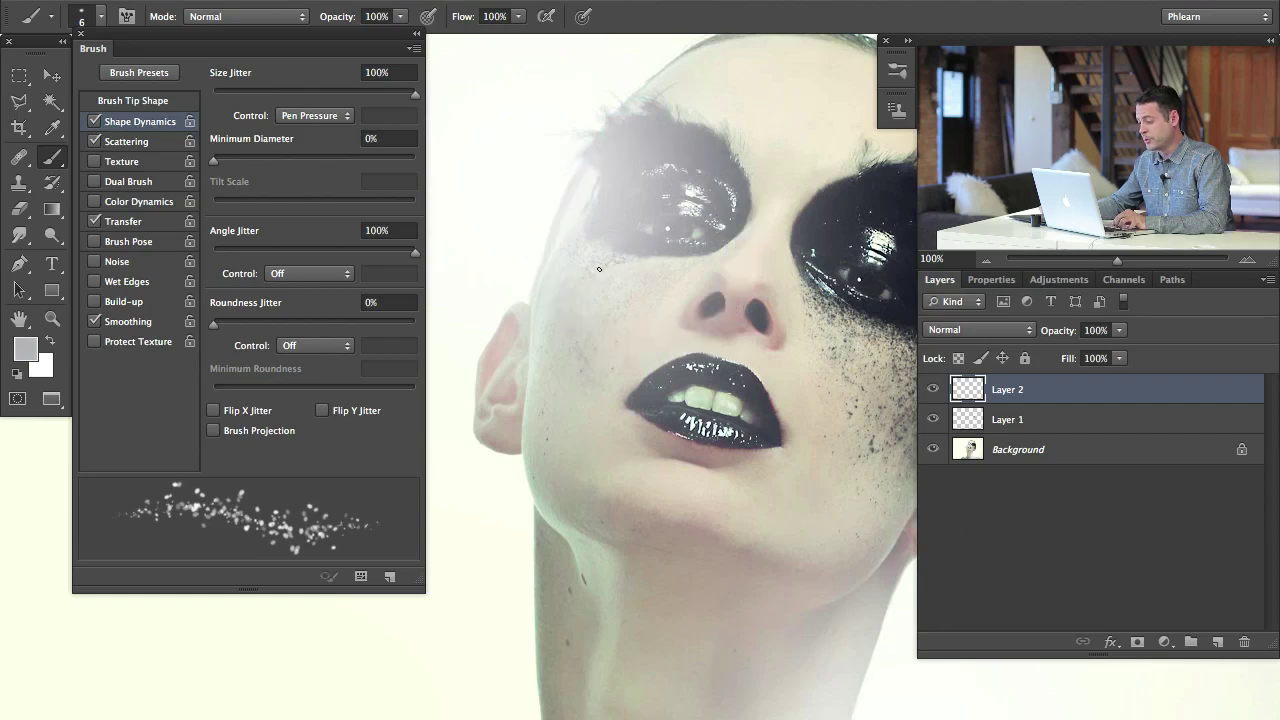
{"action": "left_click", "coordinate": [658, 254], "text": "alt"}
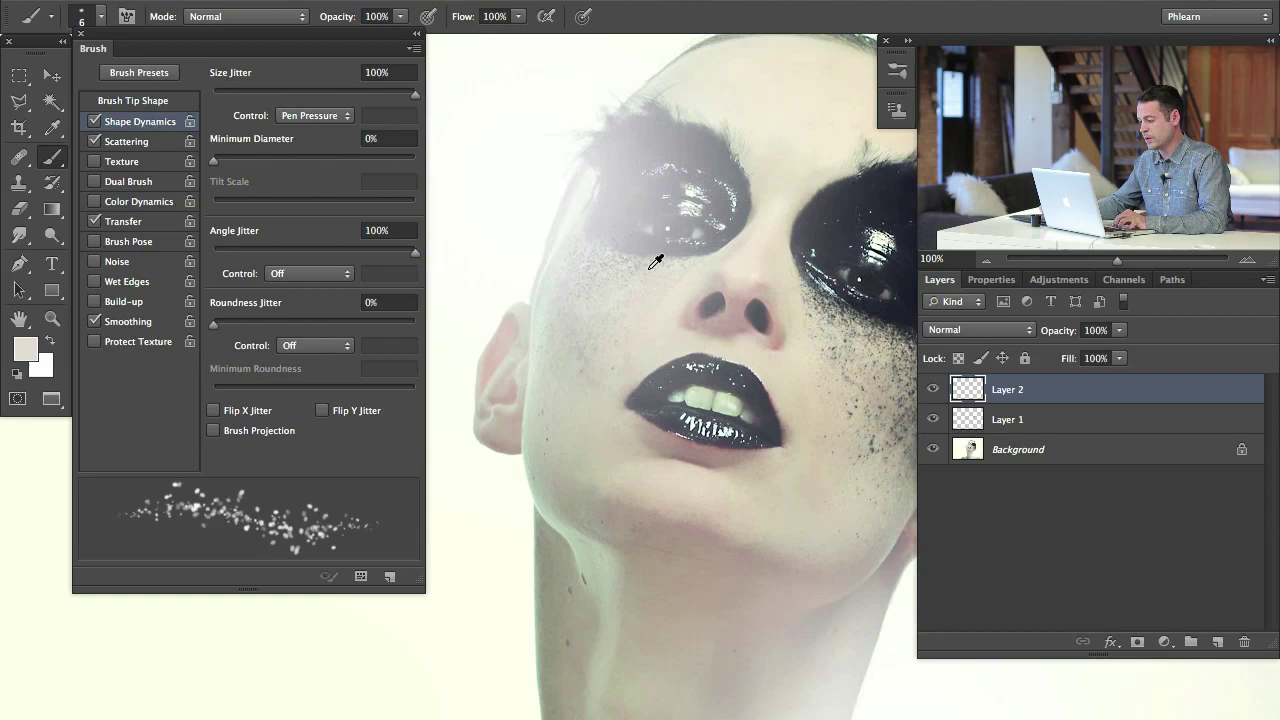
{"action": "left_click", "coordinate": [630, 258], "text": "alt"}
{"action": "left_click", "coordinate": [621, 227], "text": "alt"}
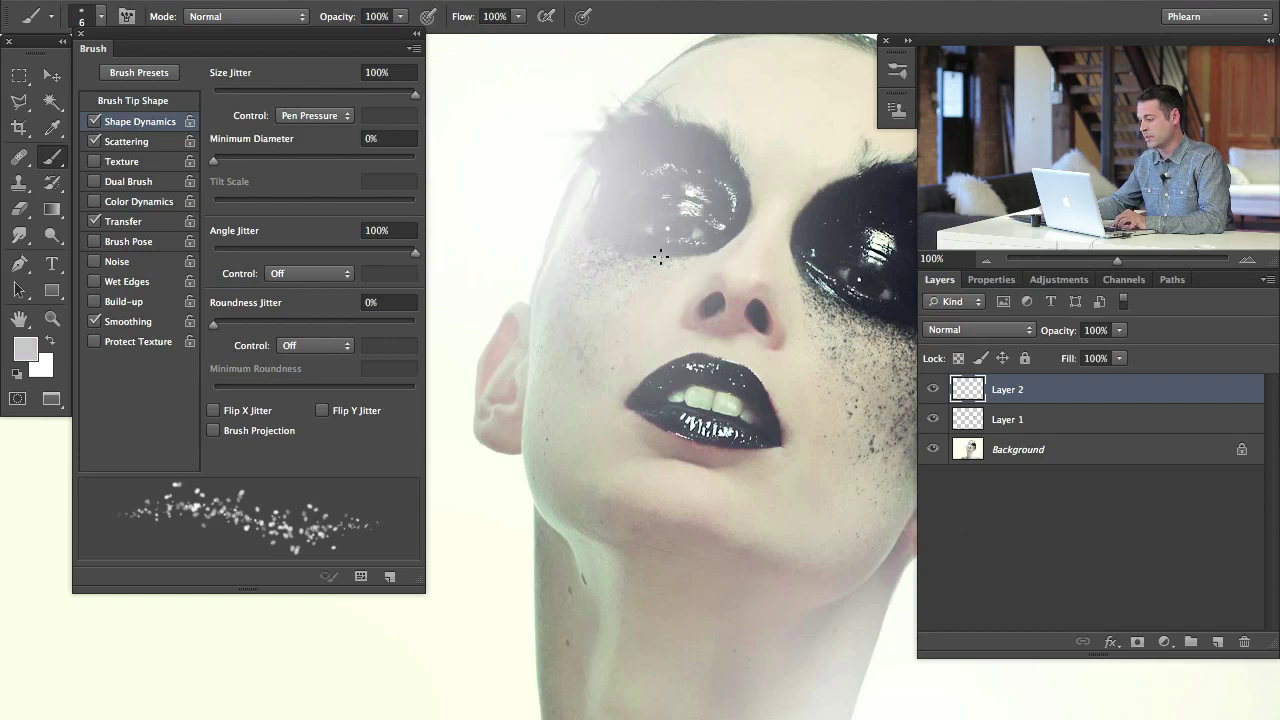
{"action": "left_click", "coordinate": [648, 250], "text": "alt"}
{"action": "left_click", "coordinate": [602, 233], "text": "alt"}
{"action": "left_click", "coordinate": [596, 236], "text": "alt"}
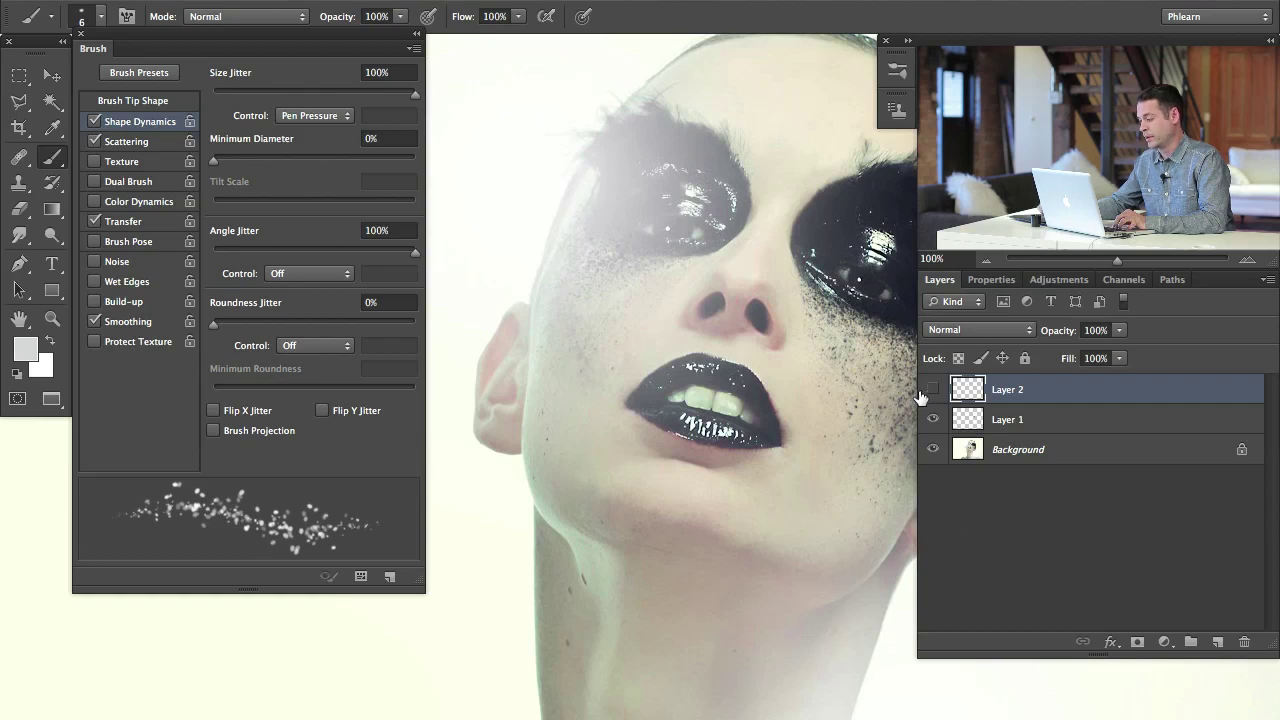
- Softly erase Layer 2's pale wash under the left eye, toggling Layer 2 to compare
{"action": "left_click", "coordinate": [625, 265], "text": "alt"}
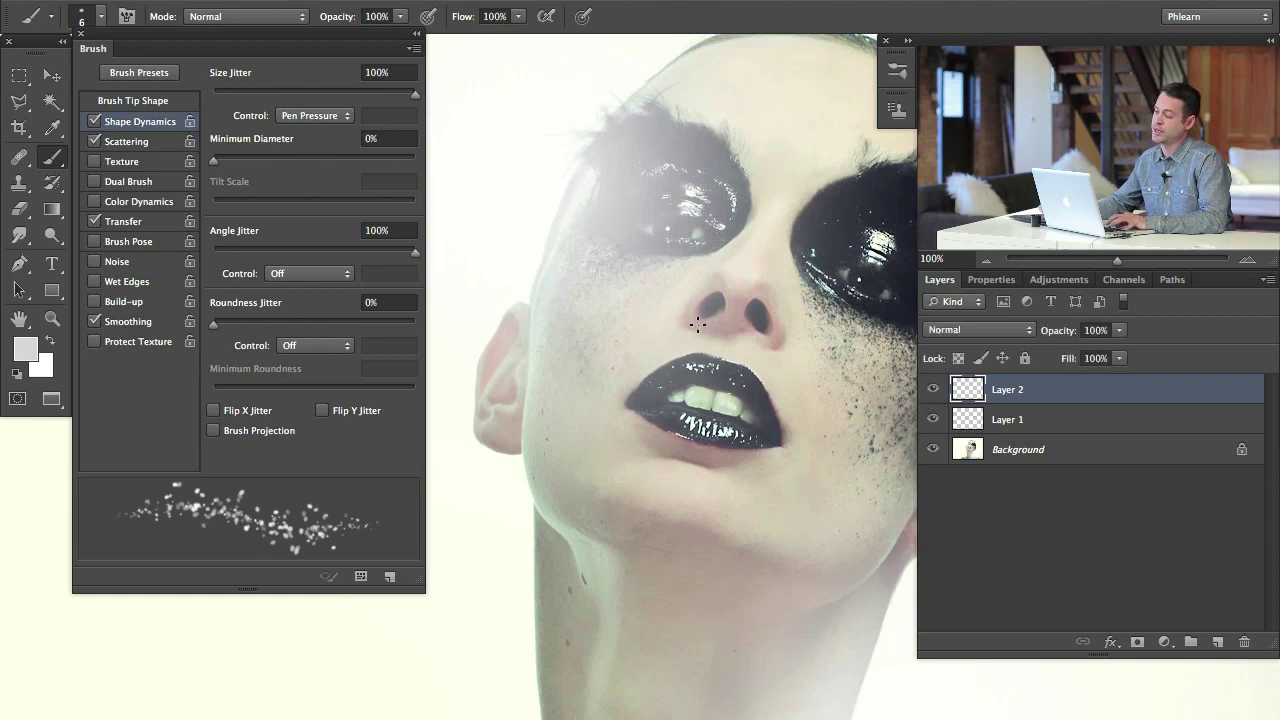
{"action": "left_click_drag", "start_coordinate": [732, 397], "coordinate": [627, 387]}
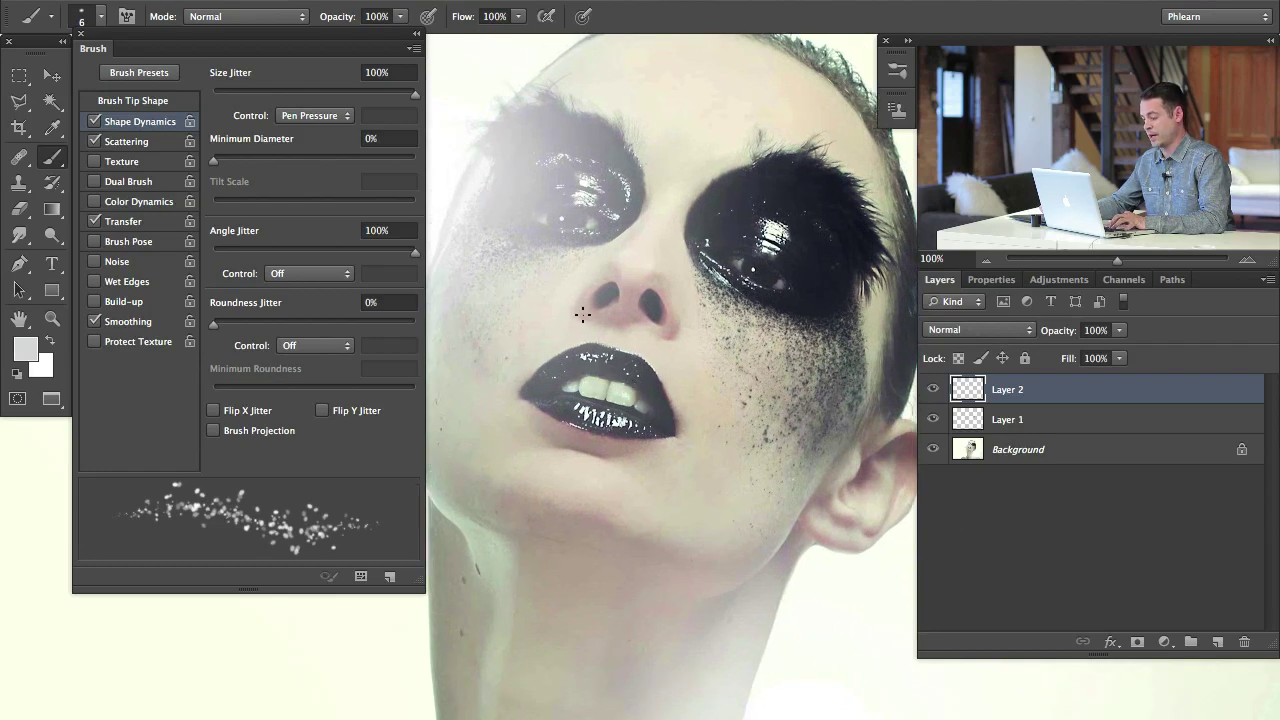
{"action": "key", "text": "e"}
{"action": "mouse_move", "coordinate": [498, 147]}
{"action": "left_mouse_down"}
{"action": "mouse_move", "coordinate": [508, 263]}
{"action": "mouse_move", "coordinate": [491, 246]}
{"action": "mouse_move", "coordinate": [489, 271]}
{"action": "mouse_move", "coordinate": [514, 229]}
{"action": "mouse_move", "coordinate": [507, 252]}
{"action": "left_mouse_up"}
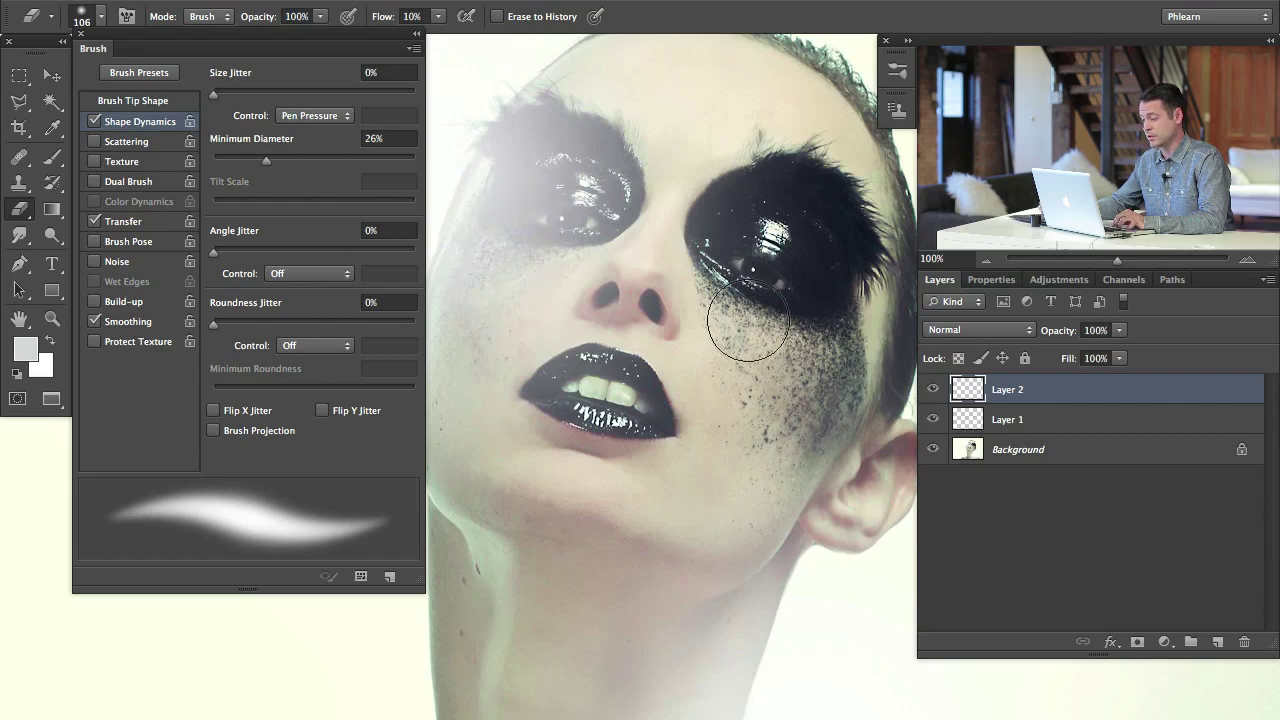
{"action": "left_click", "coordinate": [933, 391]}
{"action": "left_click", "coordinate": [933, 391]}
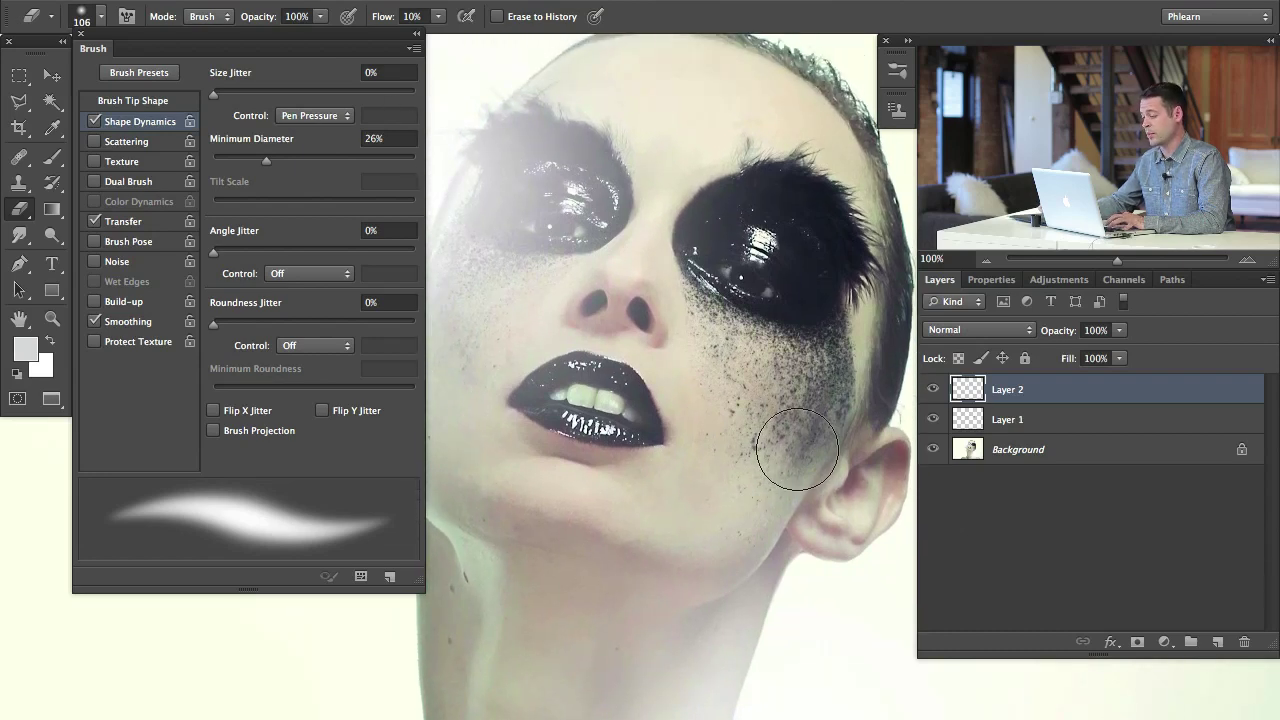
- Add Layer 3 above Layer 2 and sample a dark grey near the lips with the Brush
{"action": "key", "text": "ctrl+alt+shift+n"}
{"action": "key", "text": "b"}
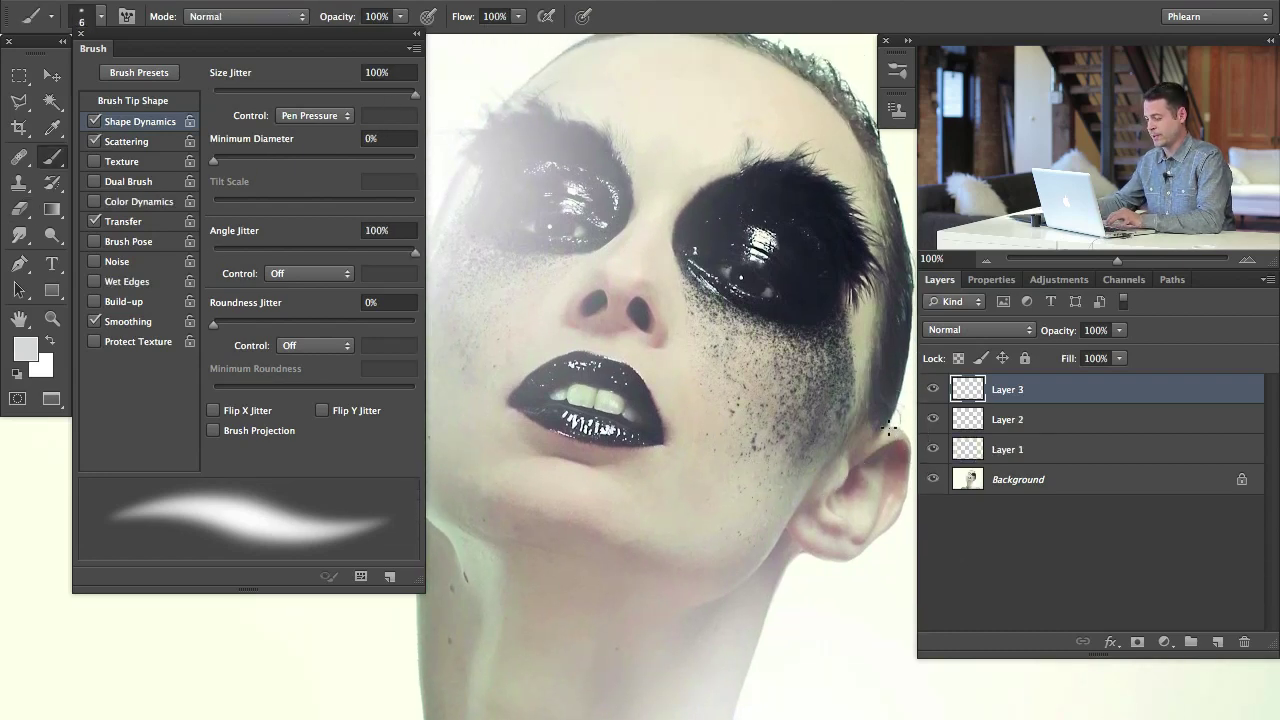
{"action": "left_click", "coordinate": [662, 414], "text": "alt"}
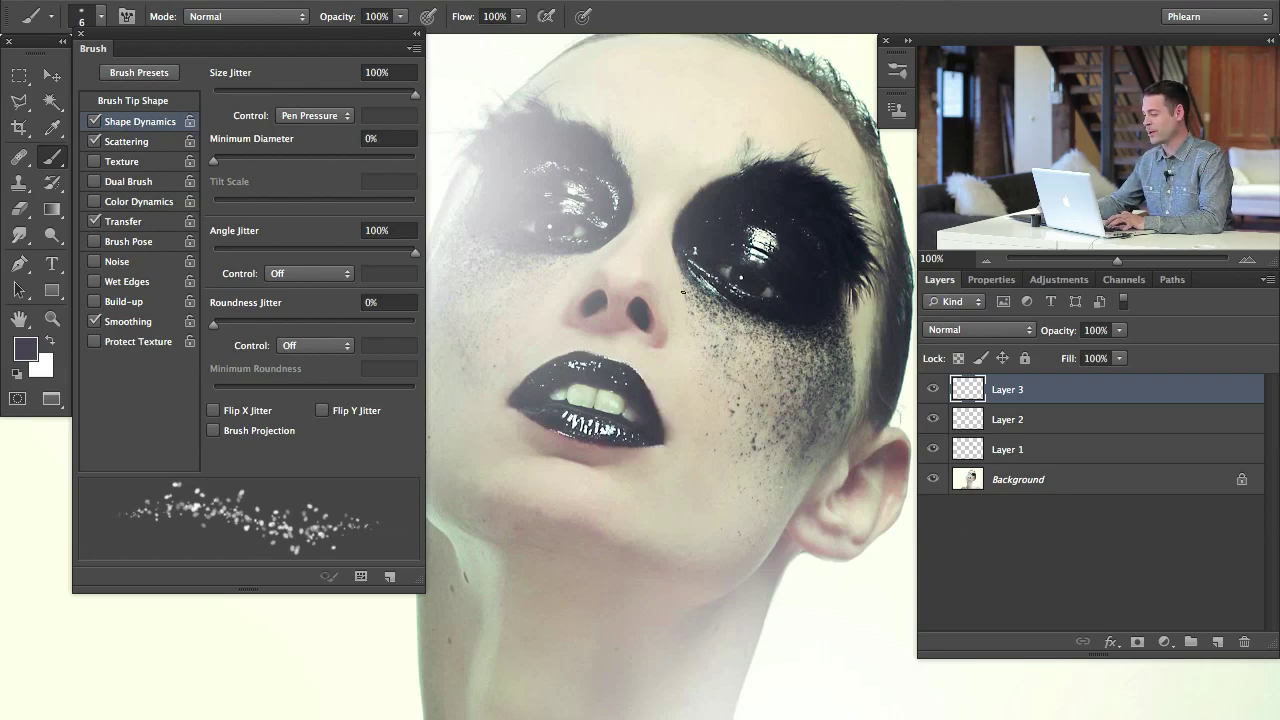
{"action": "left_click_drag", "start_coordinate": [474, 334], "coordinate": [492, 354]}
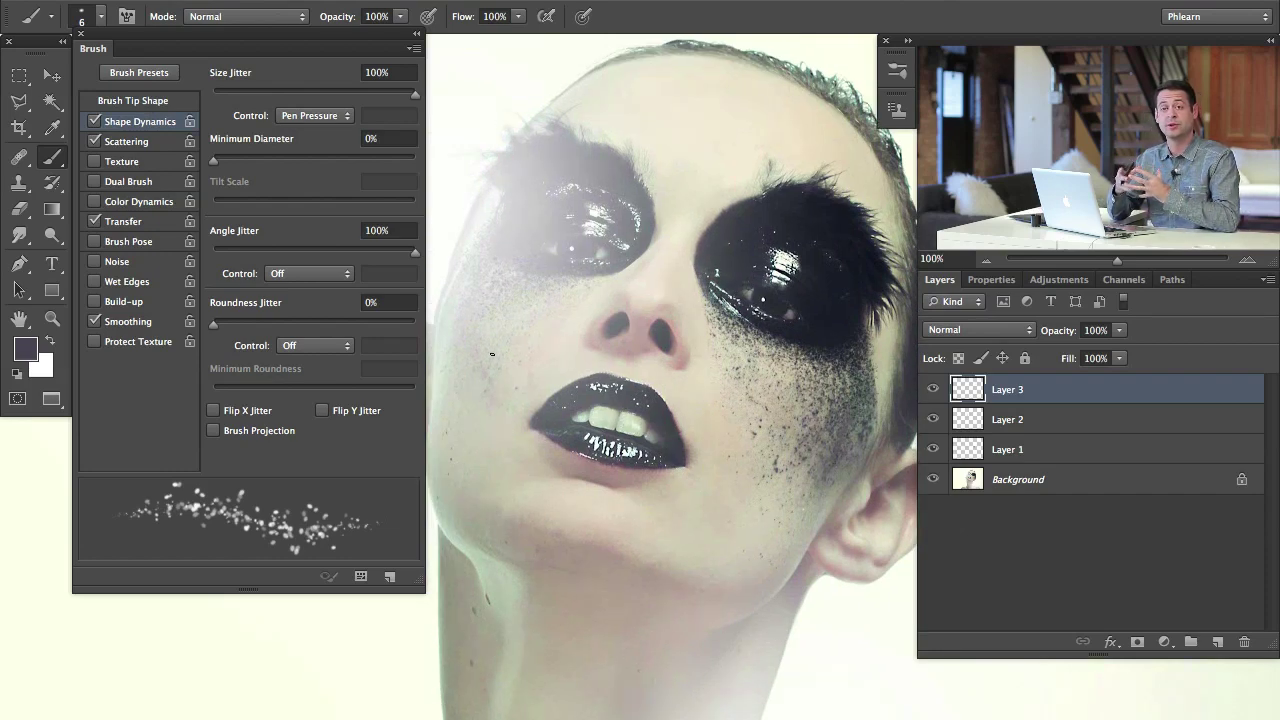
- Review the brush's Tip Shape, Shape Dynamics and Transfer settings, showing 71% Flow Jitter
{"action": "left_click", "coordinate": [137, 102]}
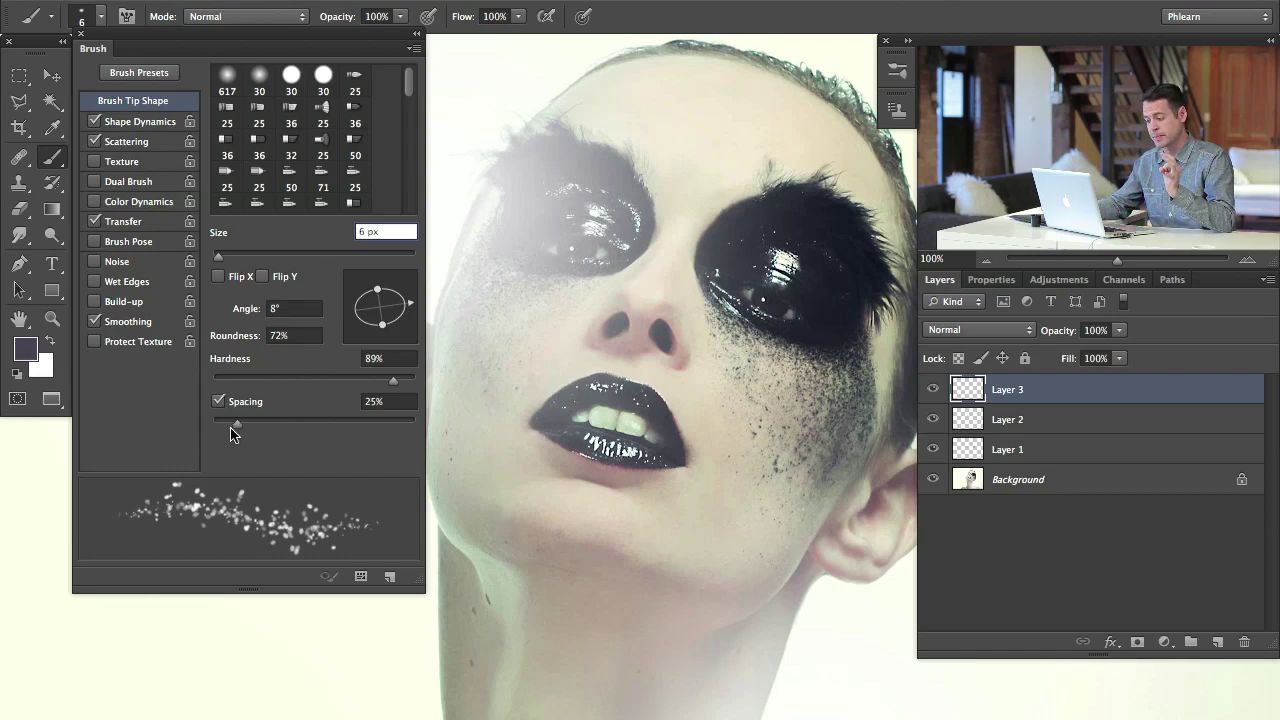
{"action": "left_click", "coordinate": [141, 121]}
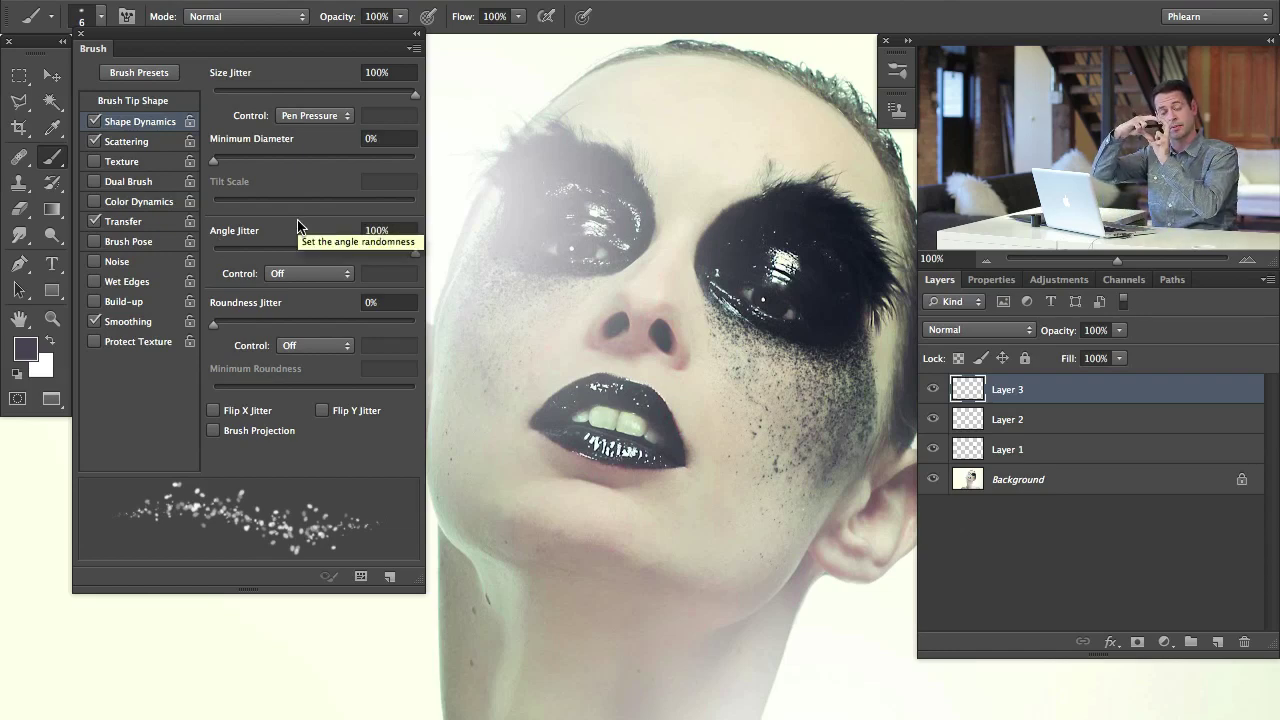
{"action": "left_click", "coordinate": [141, 222]}
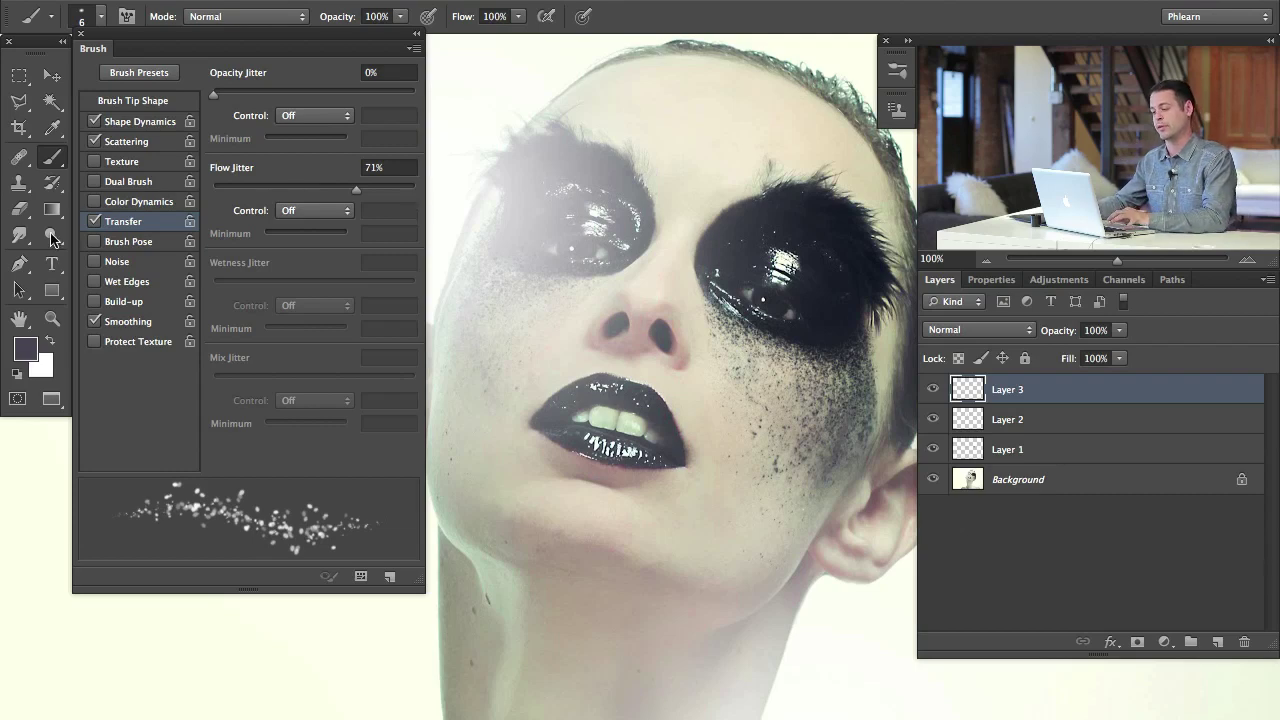
- Save the speckle brush from the Brush panel menu as a new preset called 'Makeup Brush'
{"action": "left_click", "coordinate": [414, 52]}
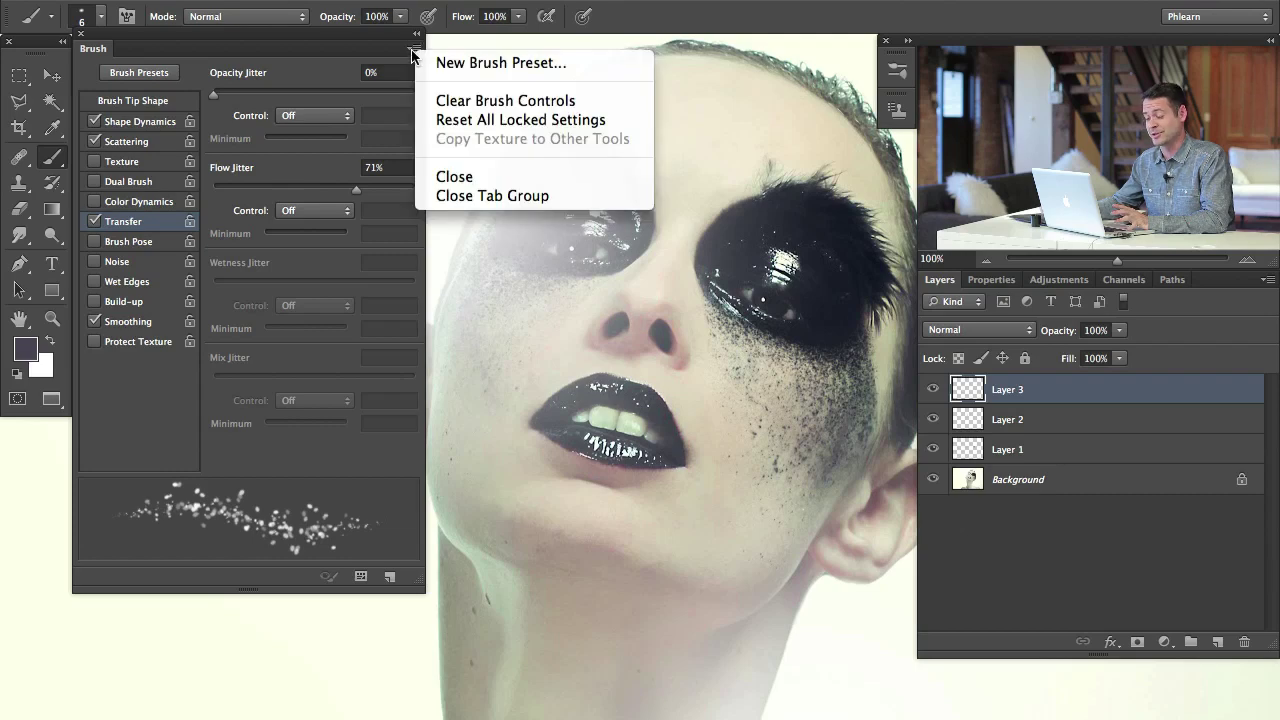
{"action": "left_click", "coordinate": [412, 52]}
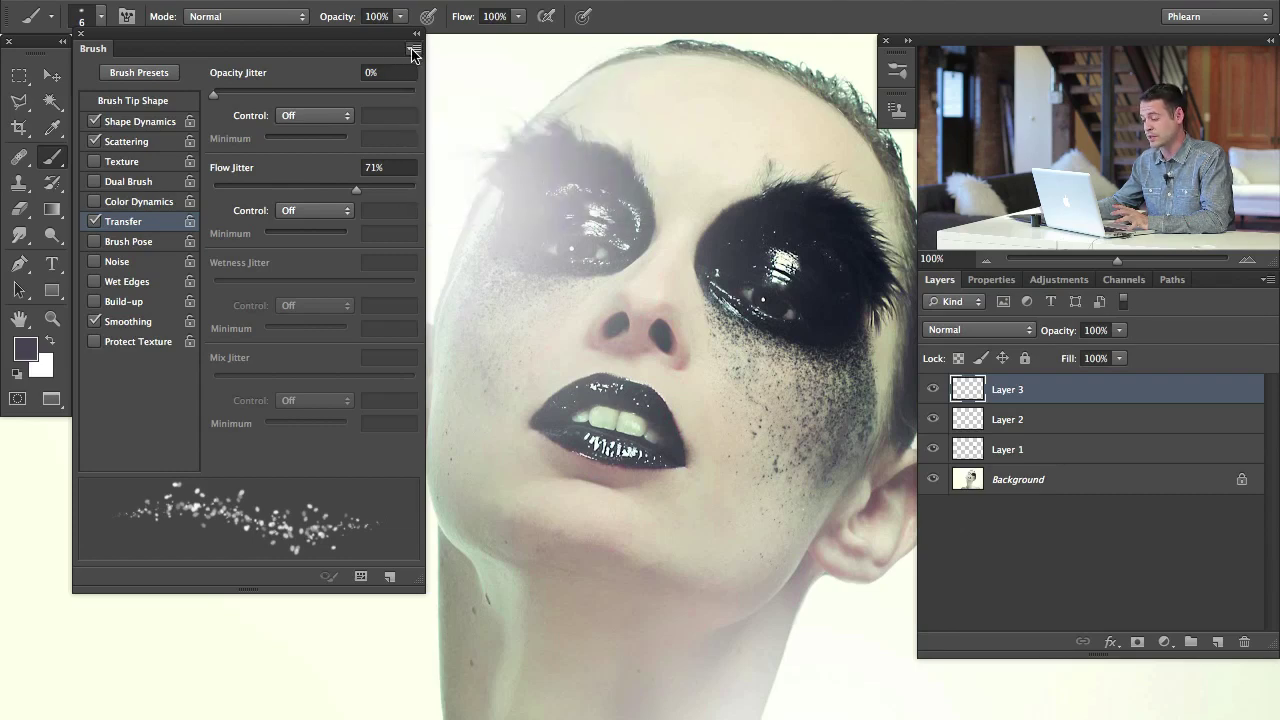
{"action": "left_click", "coordinate": [413, 50]}
{"action": "left_click", "coordinate": [492, 58]}
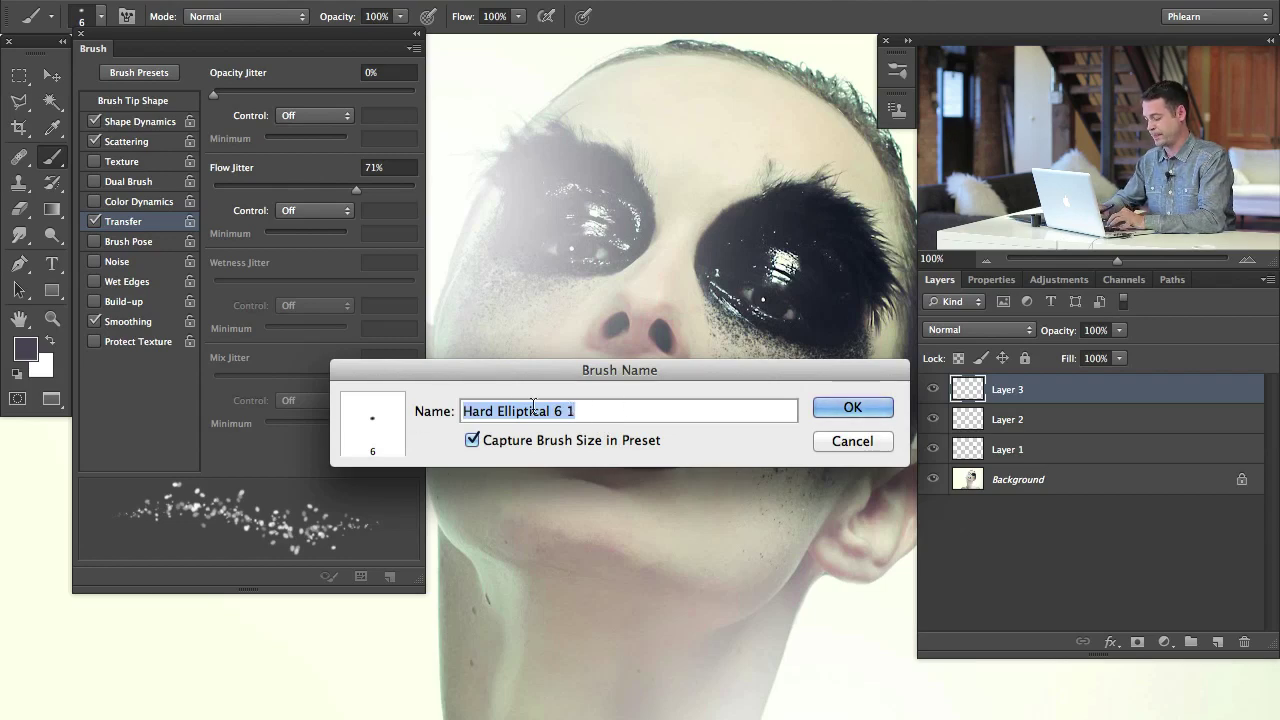
{"action": "type", "text": "Makeup"}
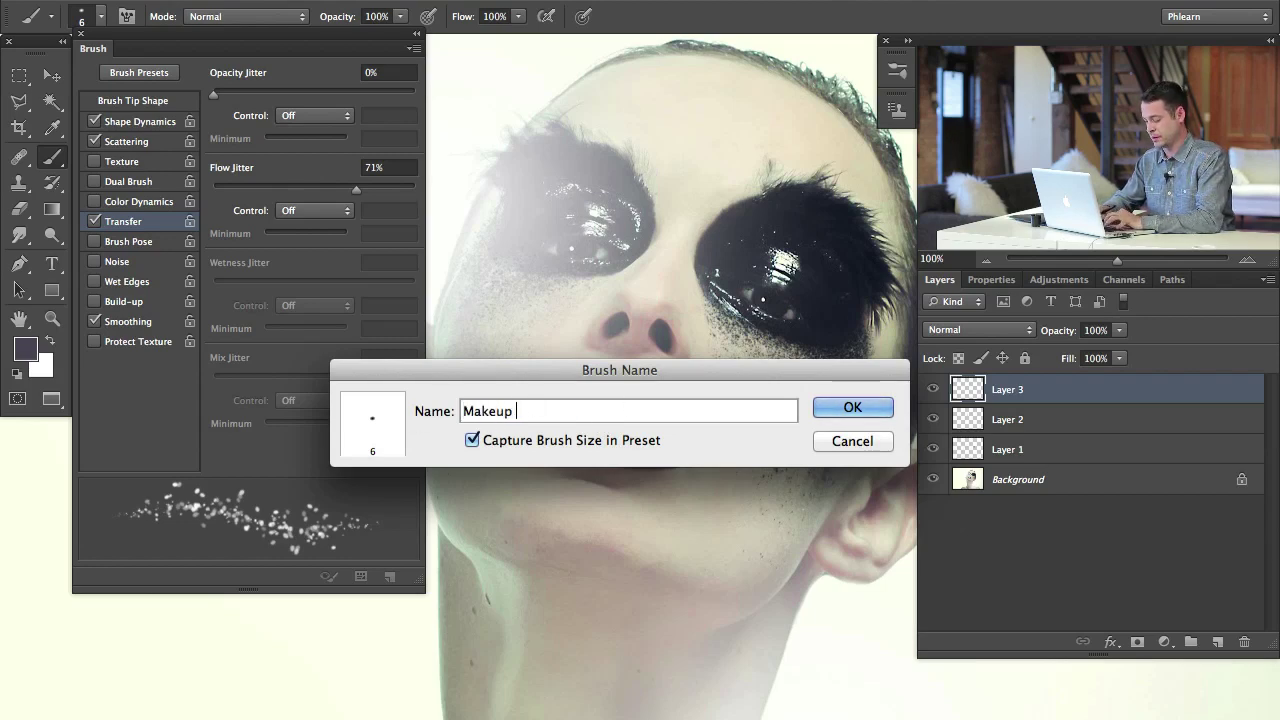
{"action": "type", "text": " Brush"}
{"action": "key", "text": "Return"}
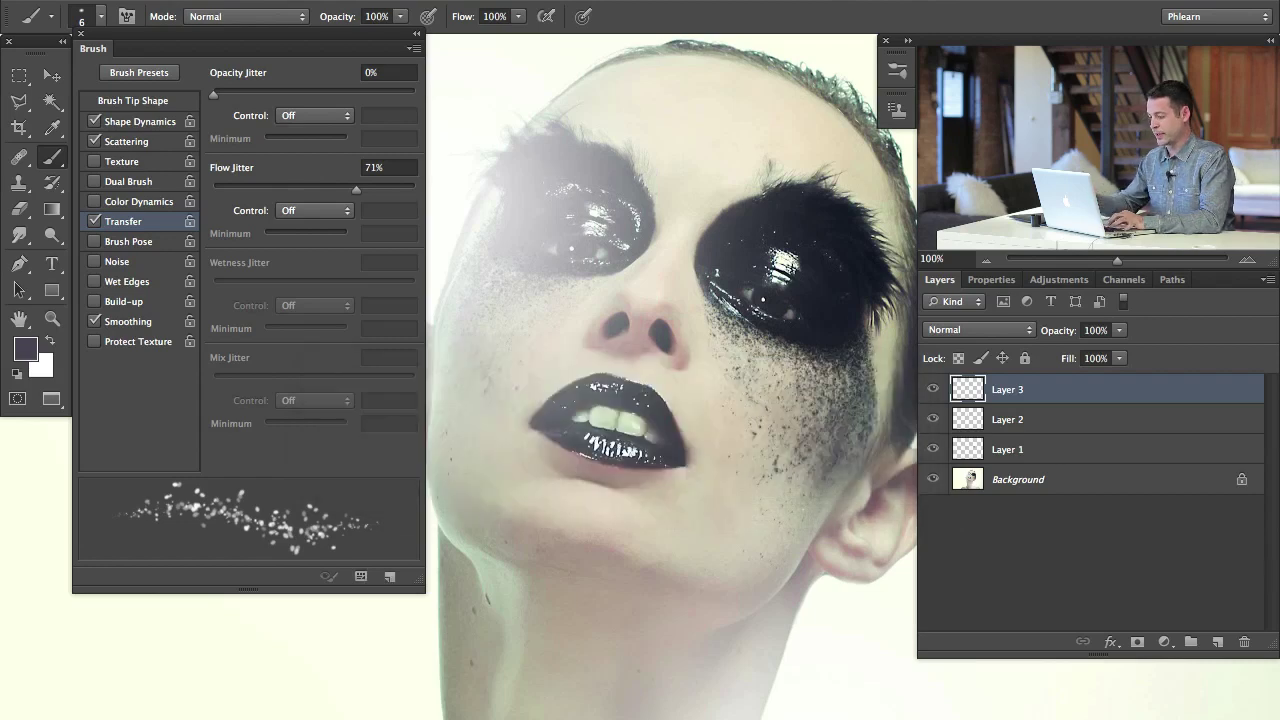
- Close the brush settings panel and check the new preset in the brush presets list
{"action": "left_click", "coordinate": [90, 40]}
{"action": "scroll", "coordinate": [374, 240], "scroll_direction": "right", "scroll_amount": 5}
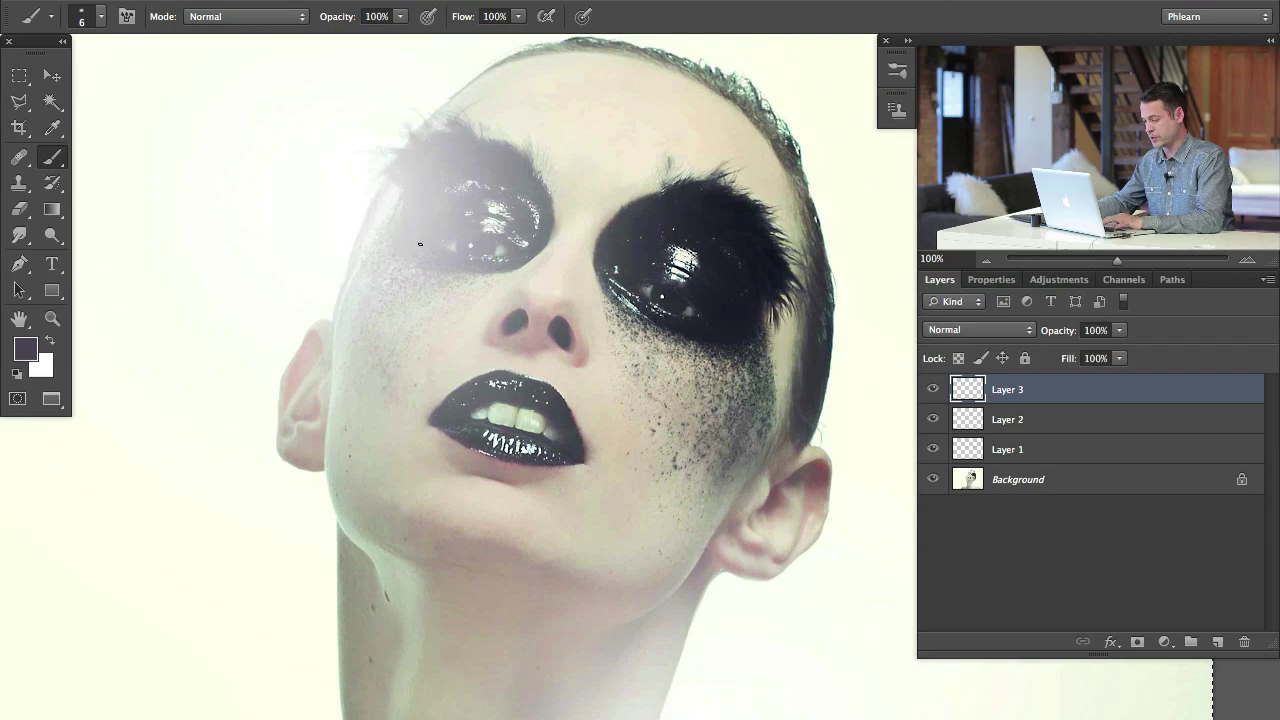
{"action": "right_click", "coordinate": [344, 192]}
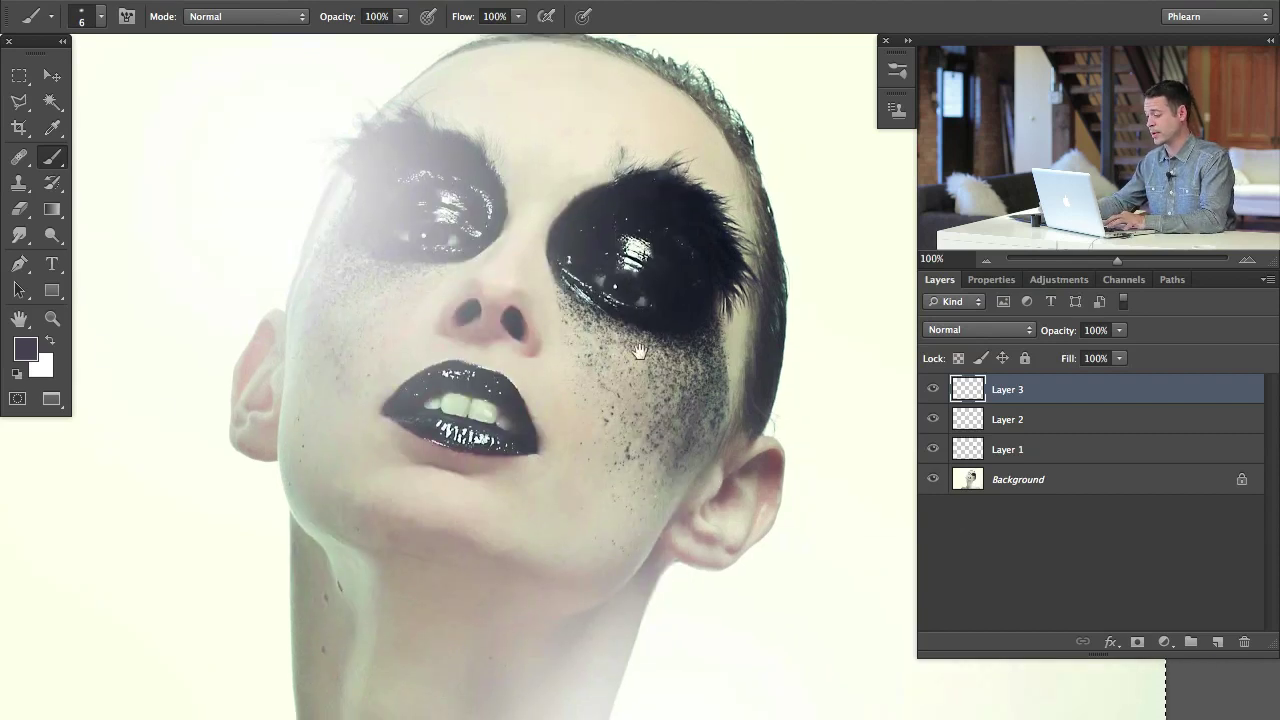
{"action": "left_click_drag", "start_coordinate": [662, 347], "coordinate": [669, 370]}
- Group Layers 1–3 into Group 1 and toggle its visibility to compare the makeup
{"action": "left_click", "coordinate": [1072, 449], "text": "shift"}
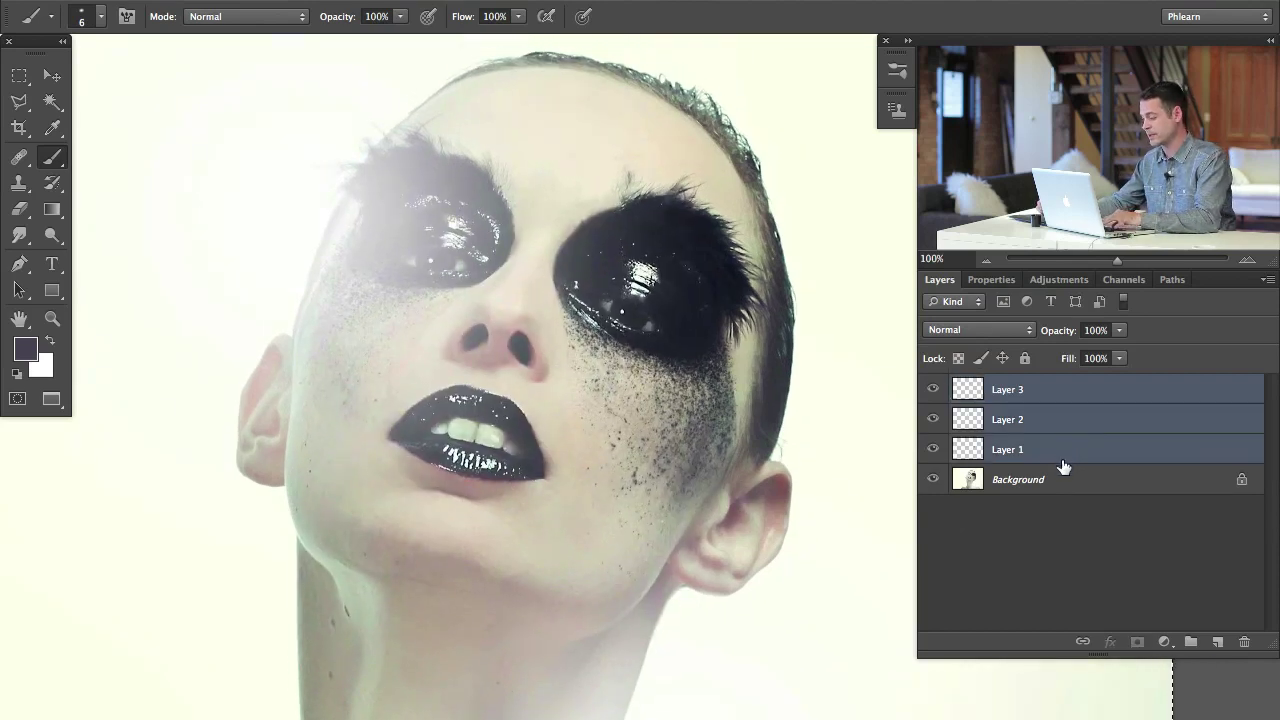
{"action": "key", "text": "ctrl+g"}
{"action": "left_click", "coordinate": [933, 387]}
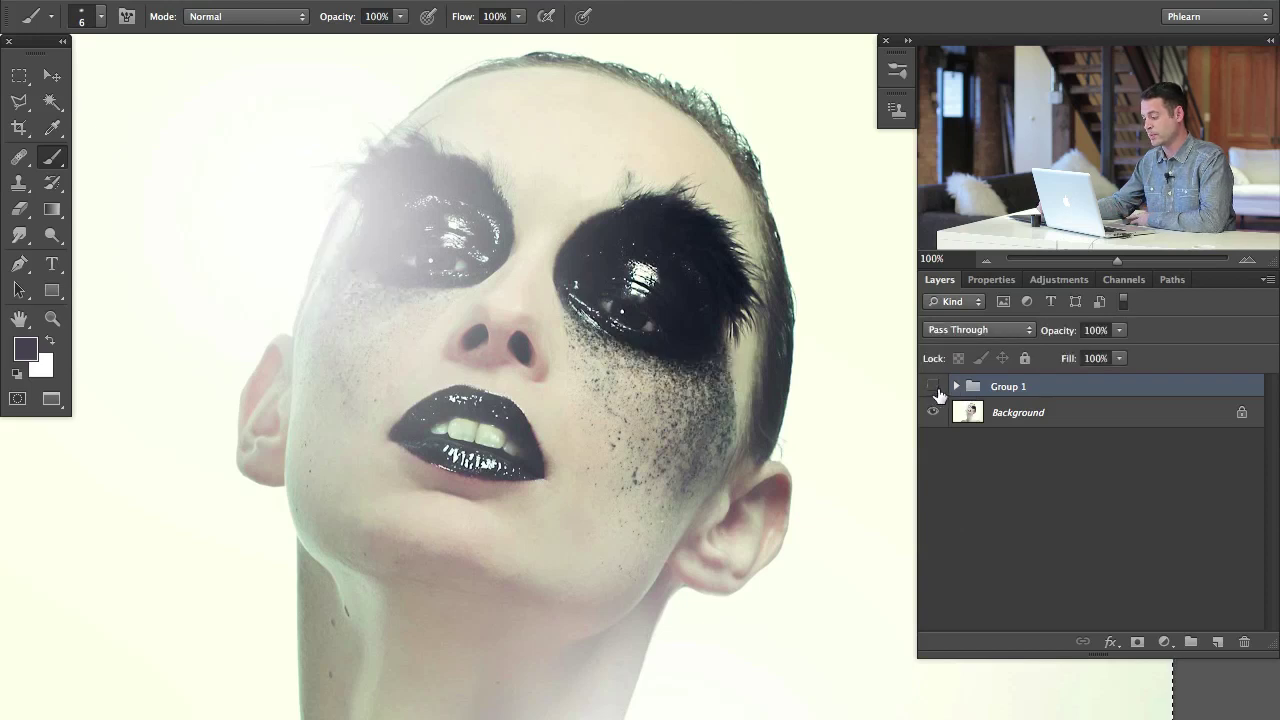
{"action": "left_click", "coordinate": [934, 388]}
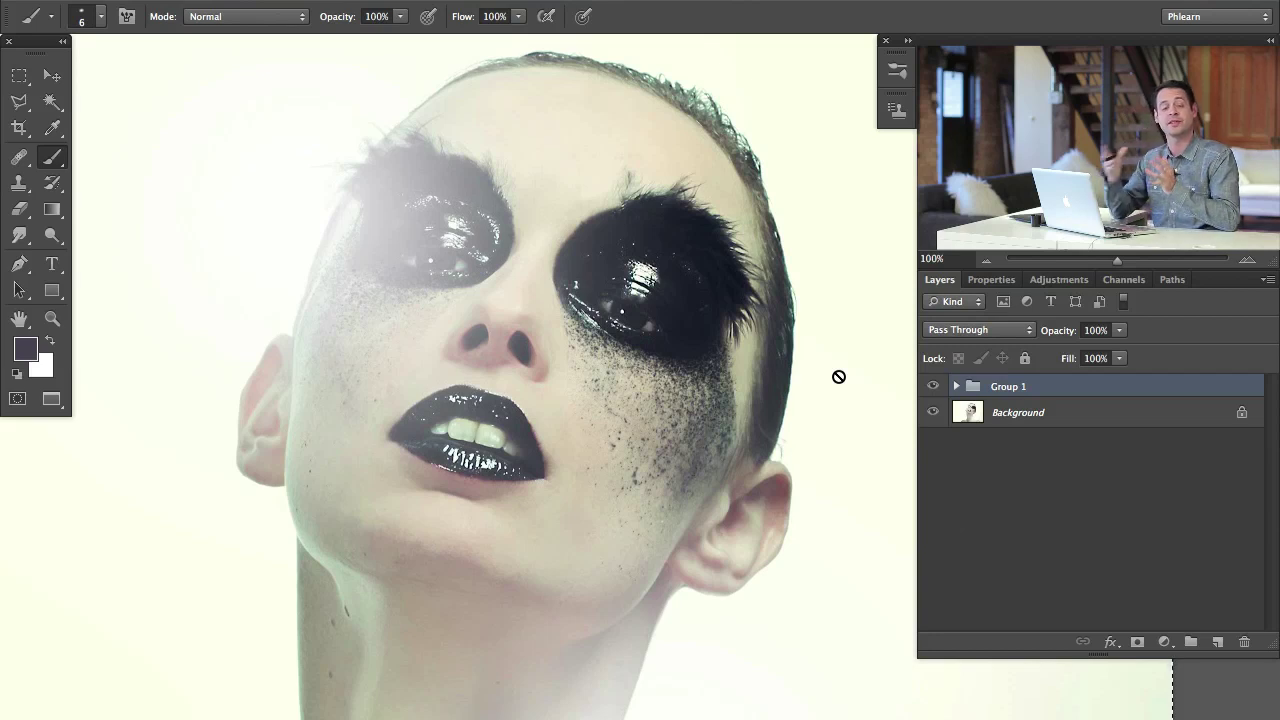
{"action": "left_click", "coordinate": [933, 388]}
{"action": "left_click", "coordinate": [933, 388]}
{"action": "left_click", "coordinate": [933, 388]}
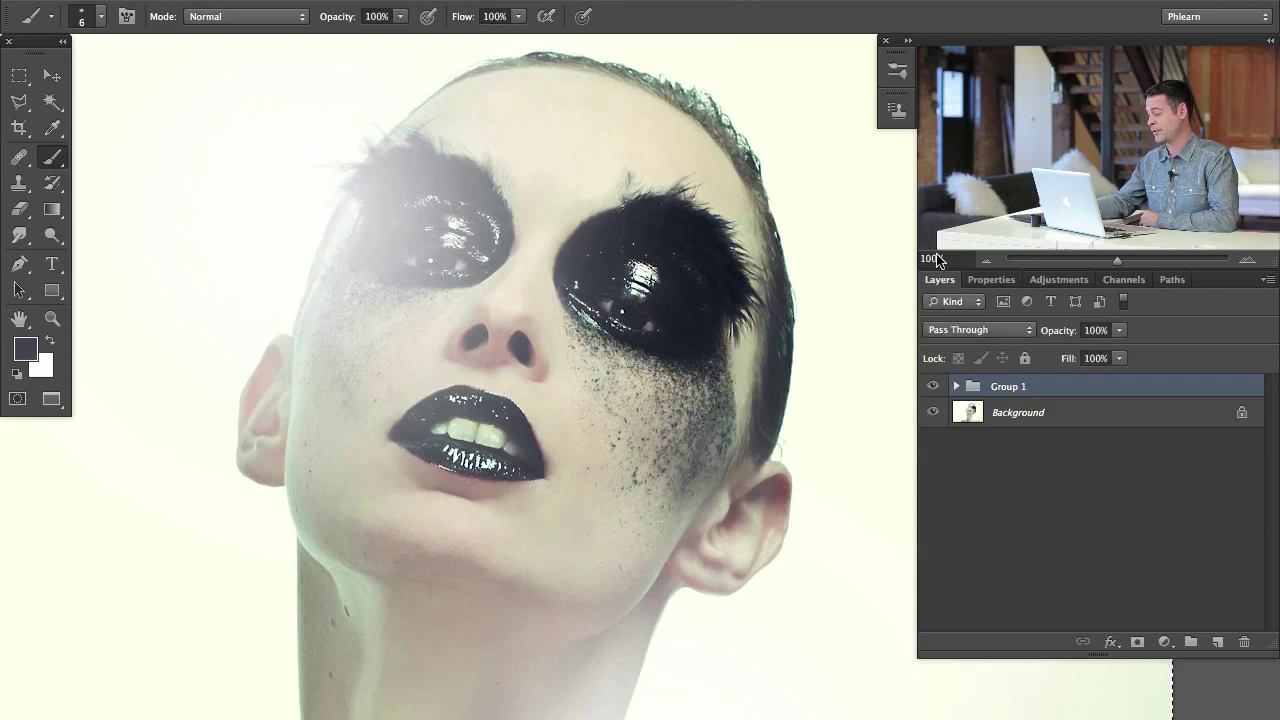